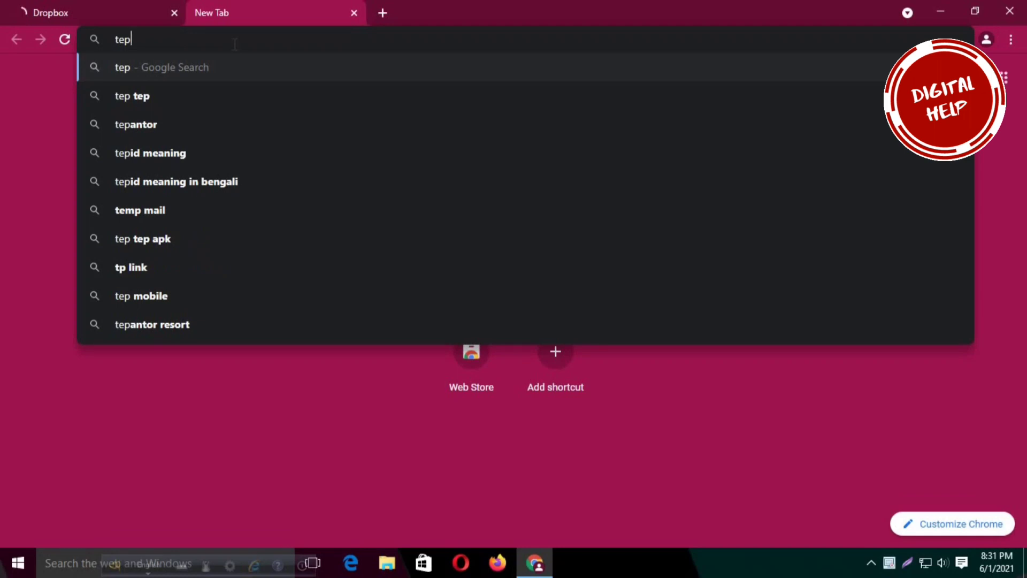
Step: Run a Google search for 'temp mail' in the new tab
type("m")
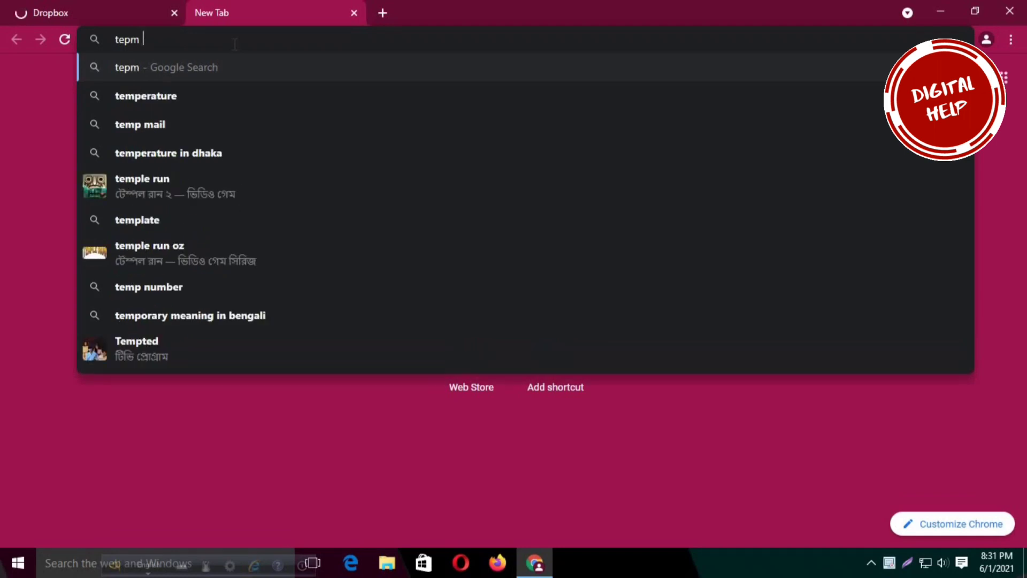
left_click(188, 97)
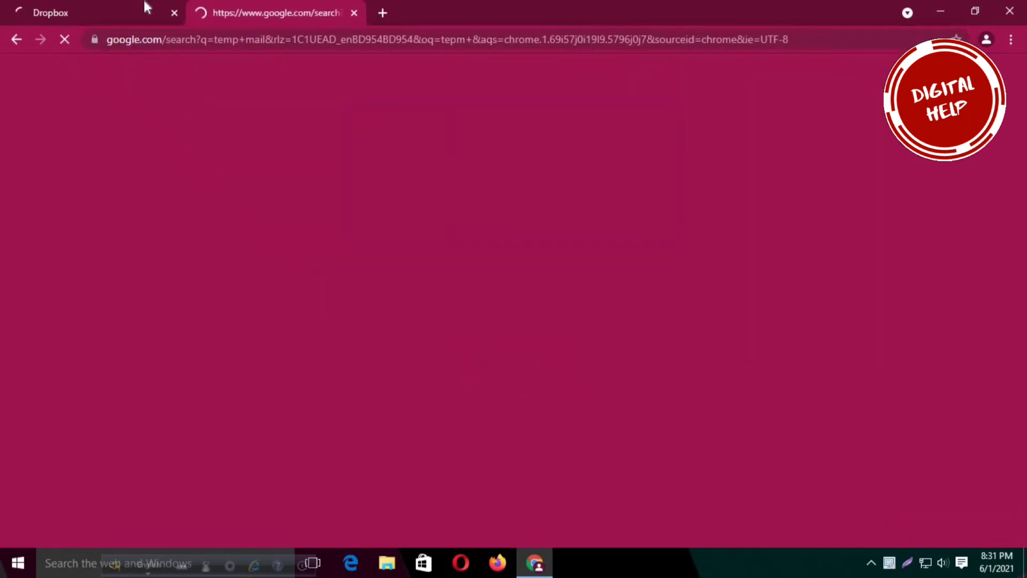
left_click(135, 6)
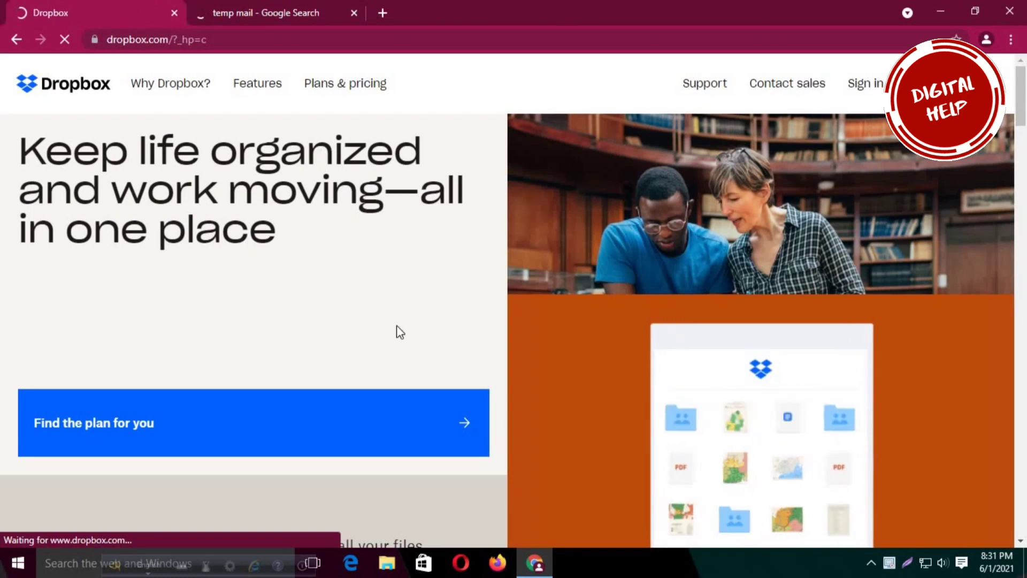
Step: Browse the Dropbox homepage toward its plans page while checking the temp mail results tab
scroll(396, 332, "down", 1)
scroll(398, 332, "down", 15)
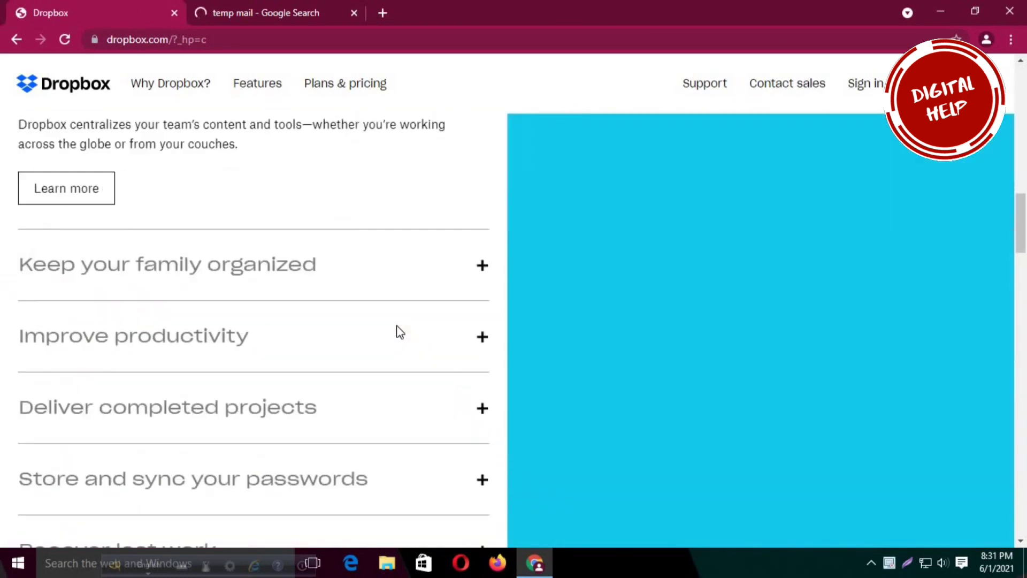
scroll(399, 334, "up", 2)
scroll(398, 334, "up", 13)
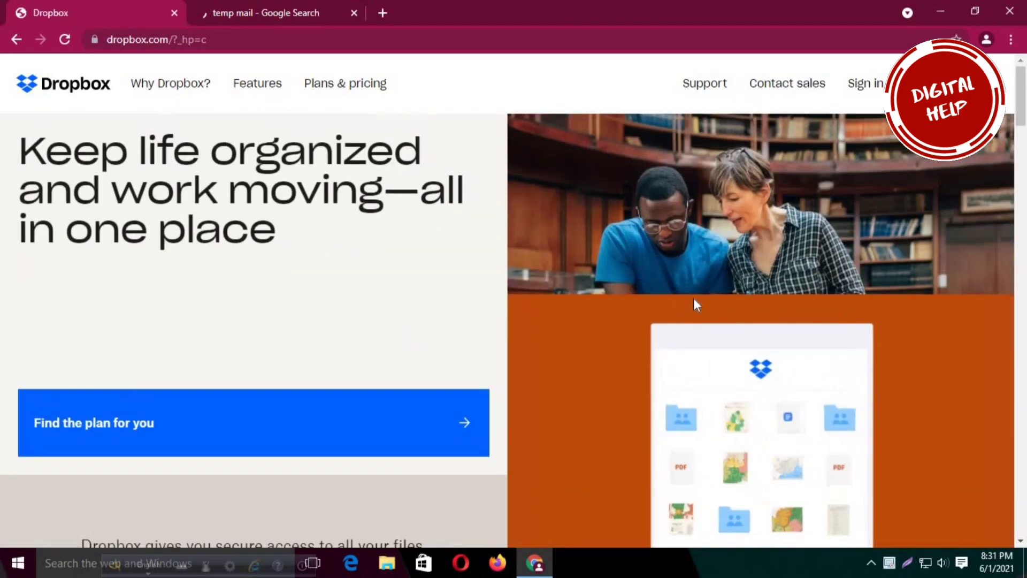
left_click(262, 2)
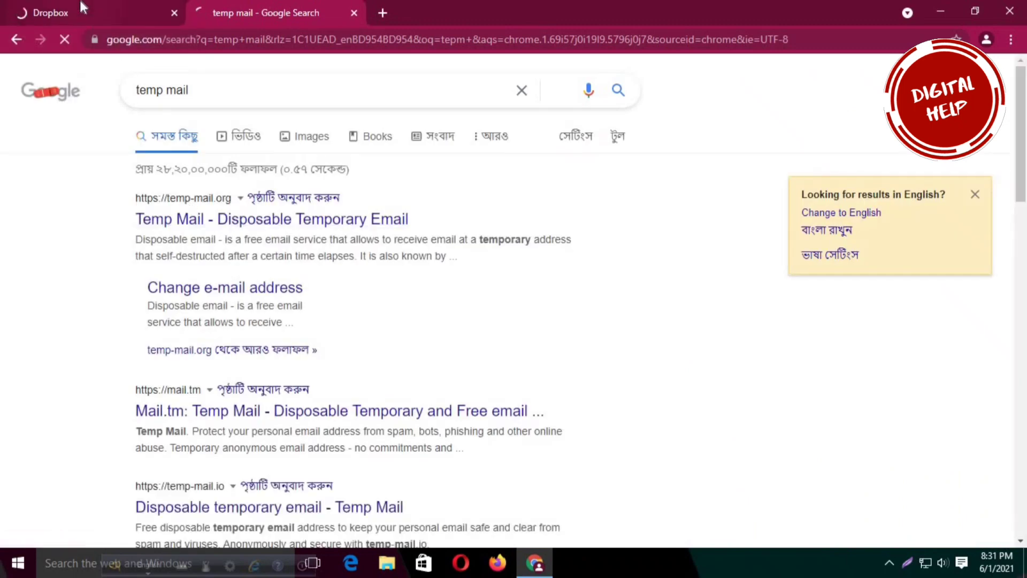
left_click(79, 3)
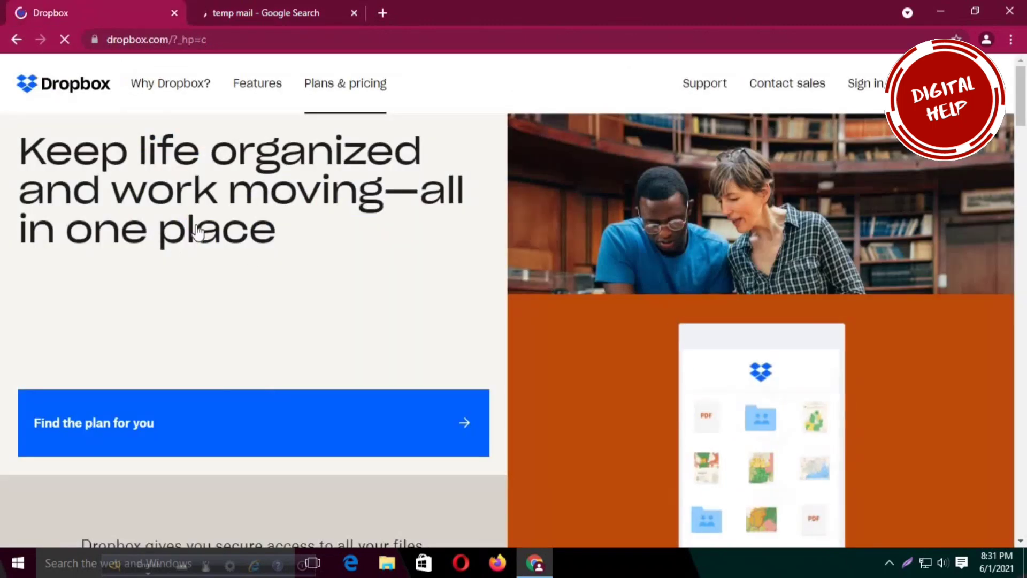
left_click(221, 3)
Step: Load temp-mail.org, then return to Dropbox's plans listing Basic, Plus $9.99 and Family $16.99
left_click(308, 219)
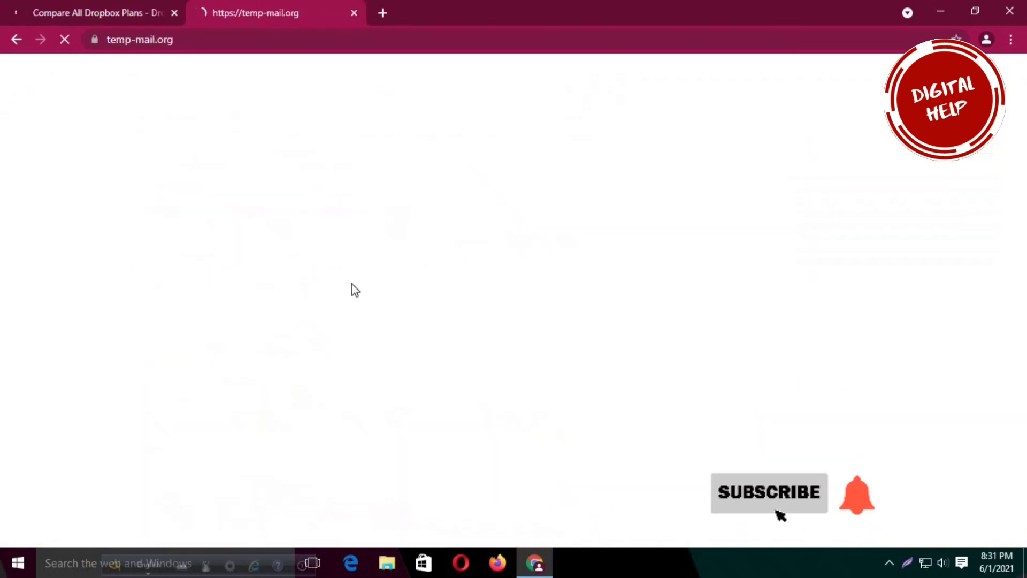
left_click(91, 4)
left_click(246, 2)
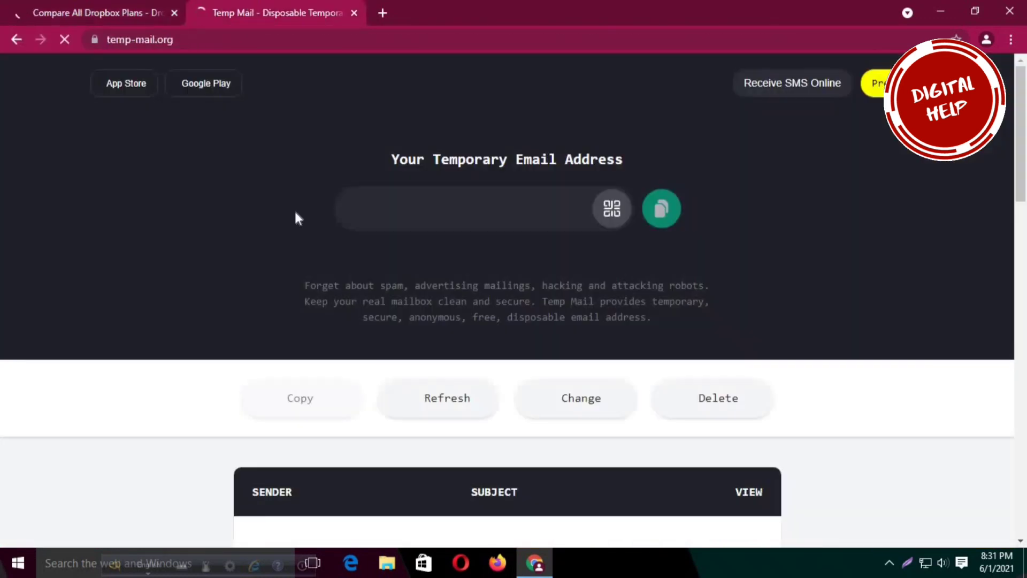
scroll(208, 142, "down", 1)
left_click(85, 4)
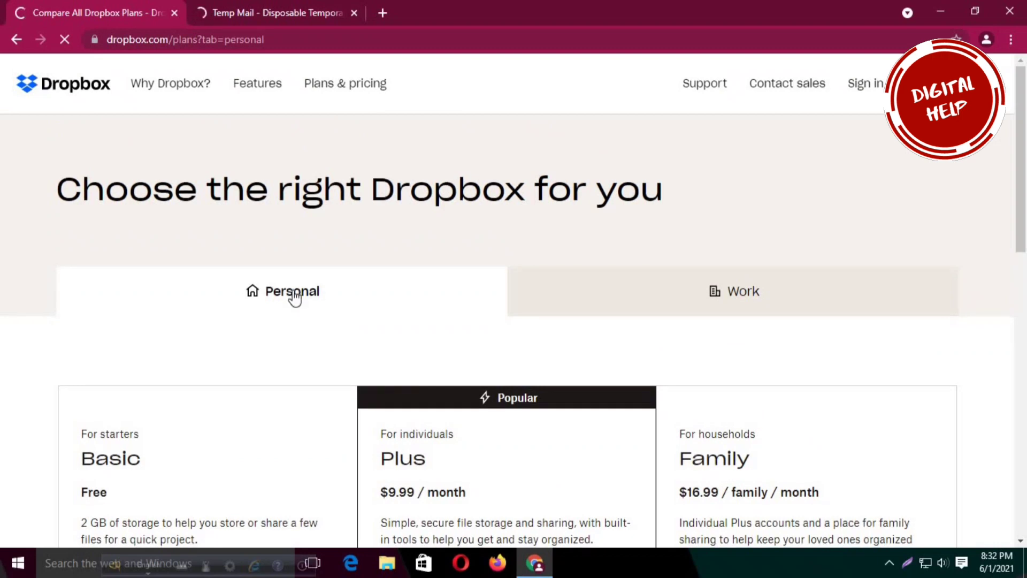
Step: Review the Basic plan's details: 1 user and 2 GB of encrypted storage
scroll(292, 297, "down", 3)
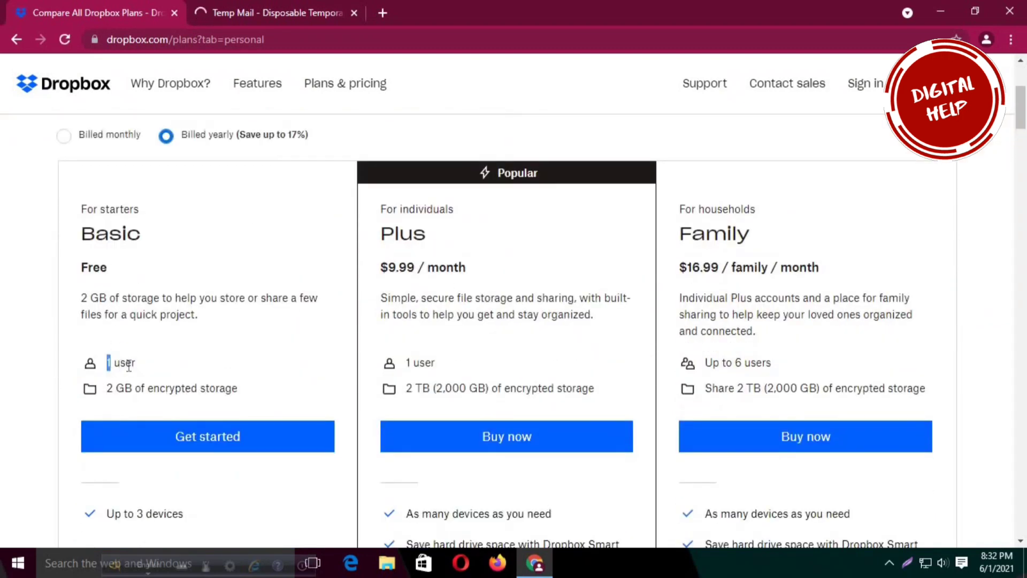
triple_click(110, 364)
left_click_drag(107, 388, 197, 393)
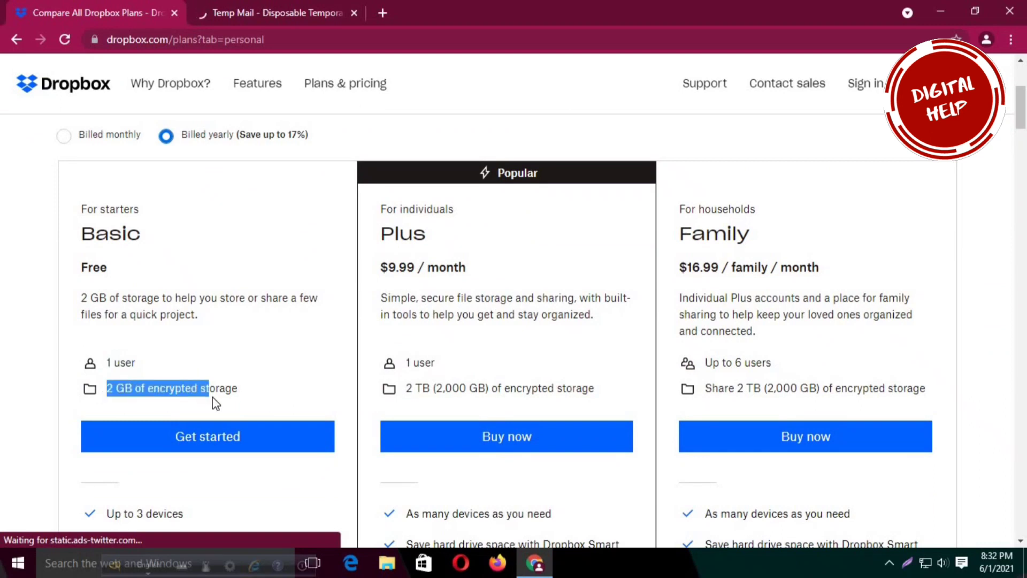
left_click_drag(82, 298, 254, 319)
left_click(241, 321)
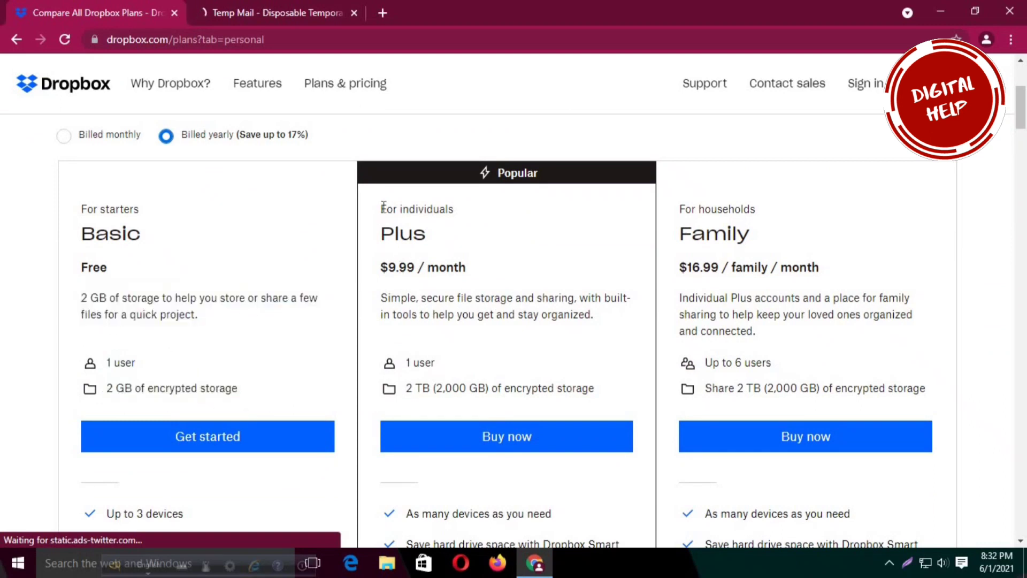
Step: Review the Popular Plus plan: $9.99/month, 2 TB storage, 1 user
left_click_drag(382, 207, 432, 233)
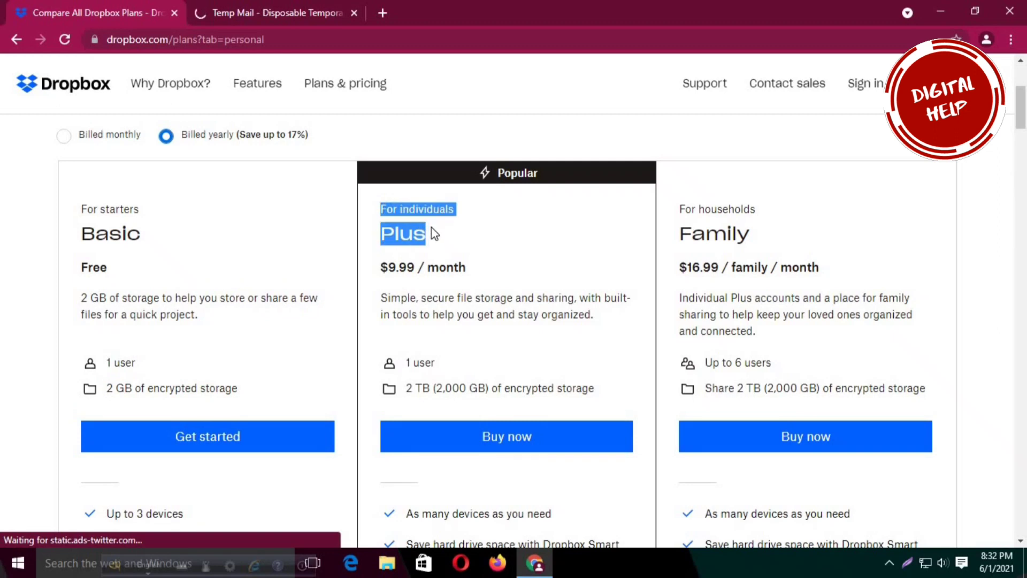
left_click_drag(493, 173, 559, 179)
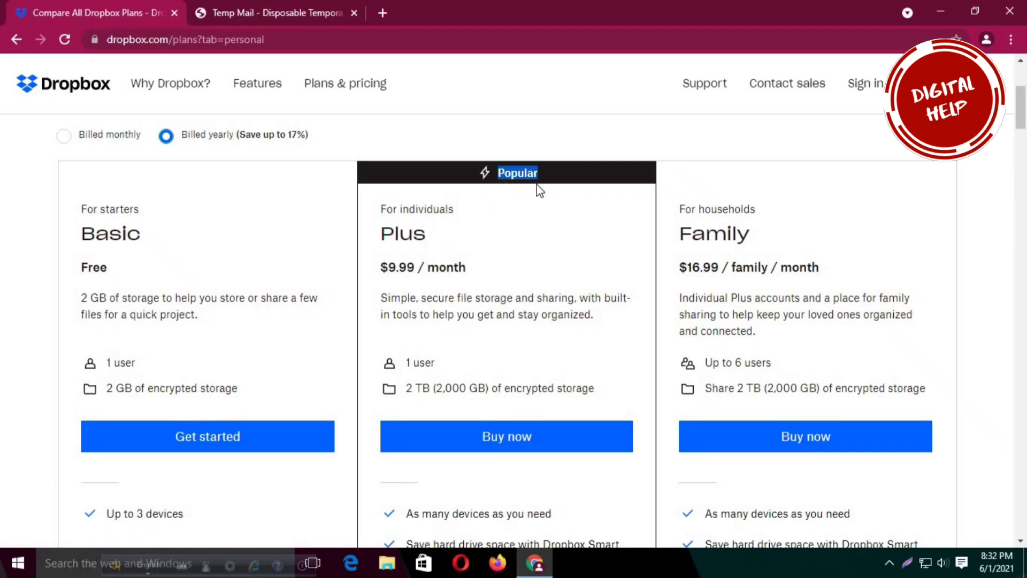
left_click_drag(382, 266, 479, 272)
left_click(439, 391)
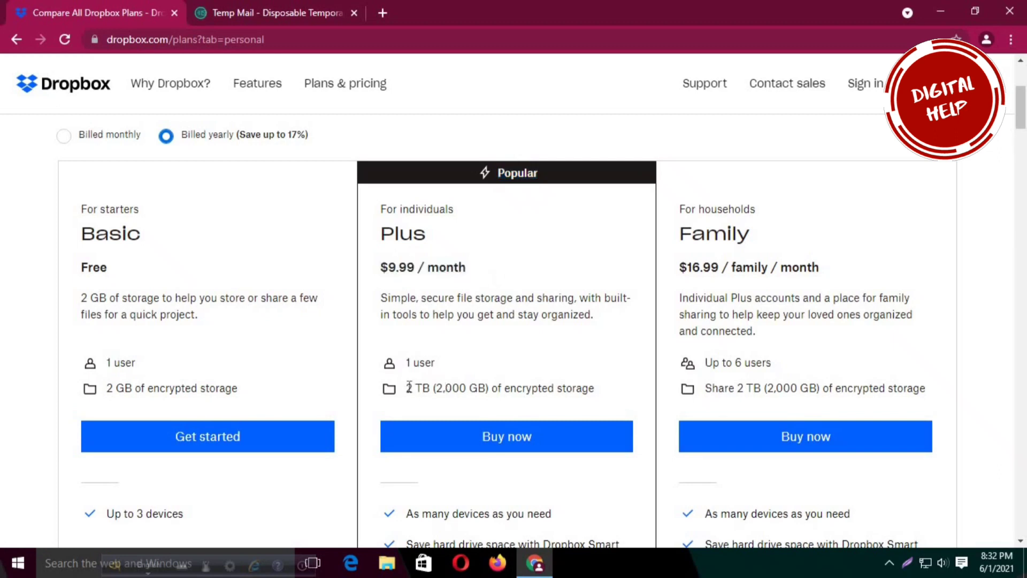
left_click_drag(422, 387, 593, 387)
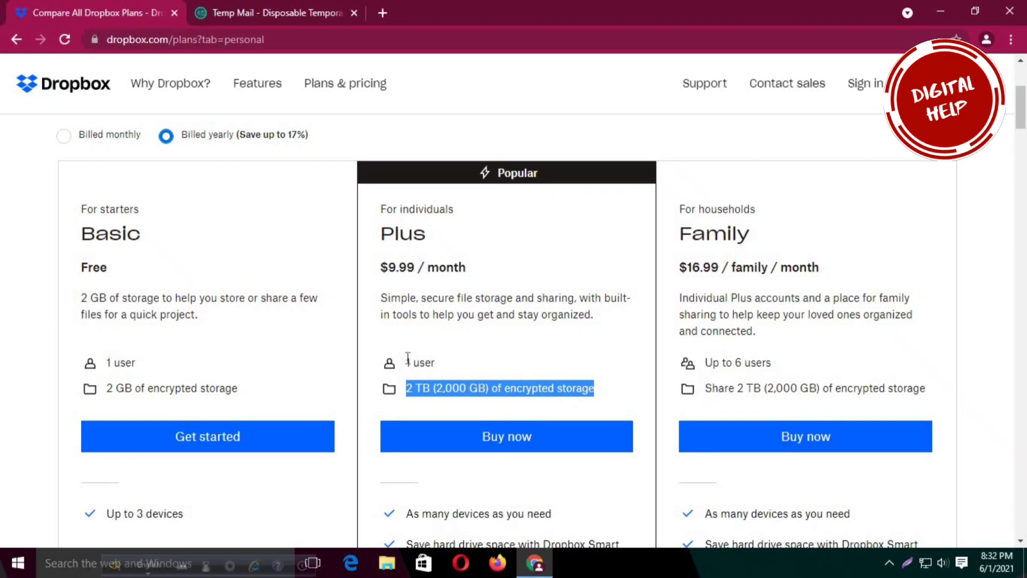
left_click_drag(408, 359, 456, 367)
Step: Review the Family plan's price, 2 TB shared storage and up to 6 users, closing the chat popup
scroll(506, 364, "down", 4)
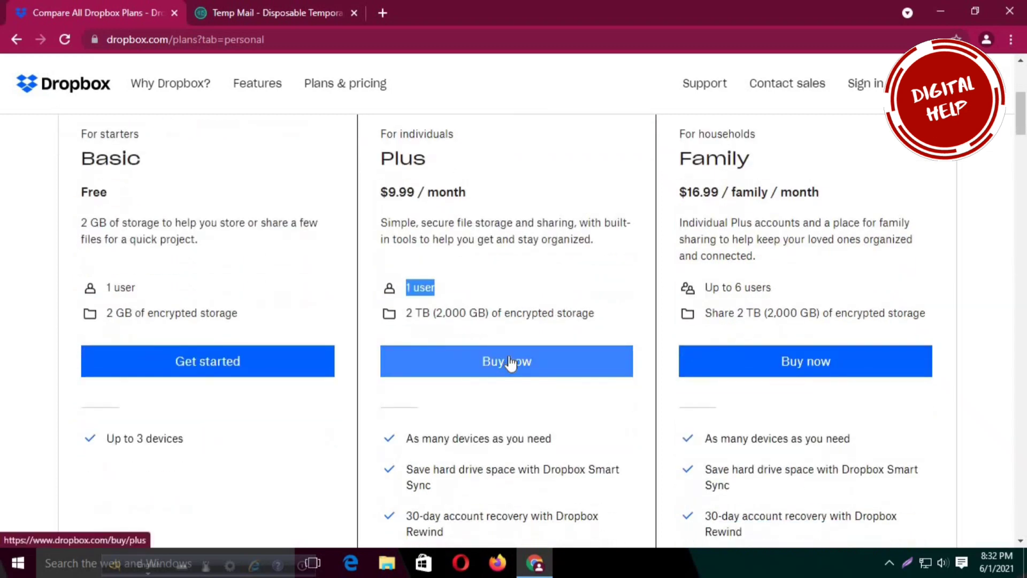
scroll(540, 463, "up", 5)
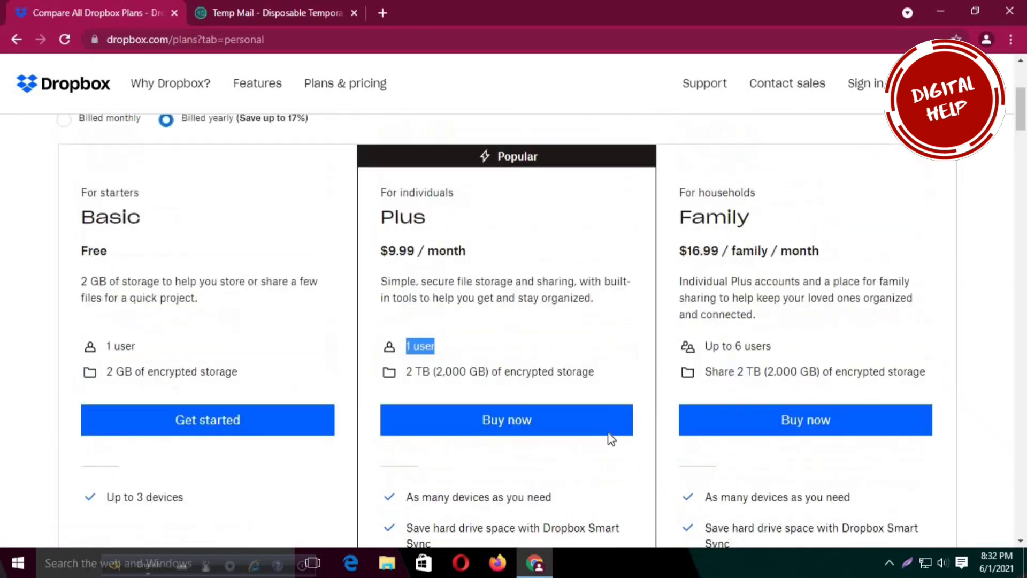
left_click_drag(677, 287, 759, 289)
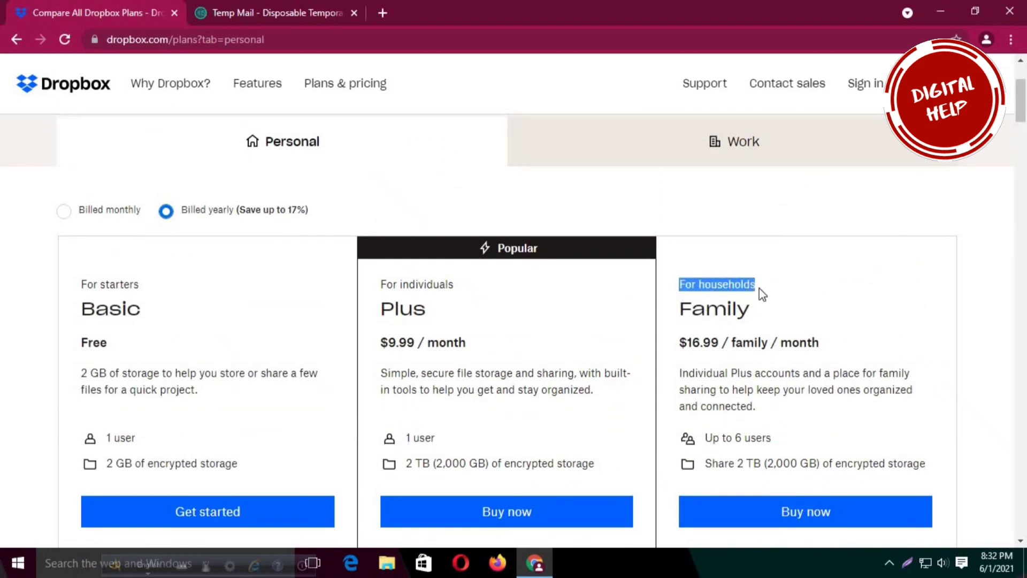
left_click_drag(681, 313, 765, 317)
left_click_drag(688, 342, 827, 346)
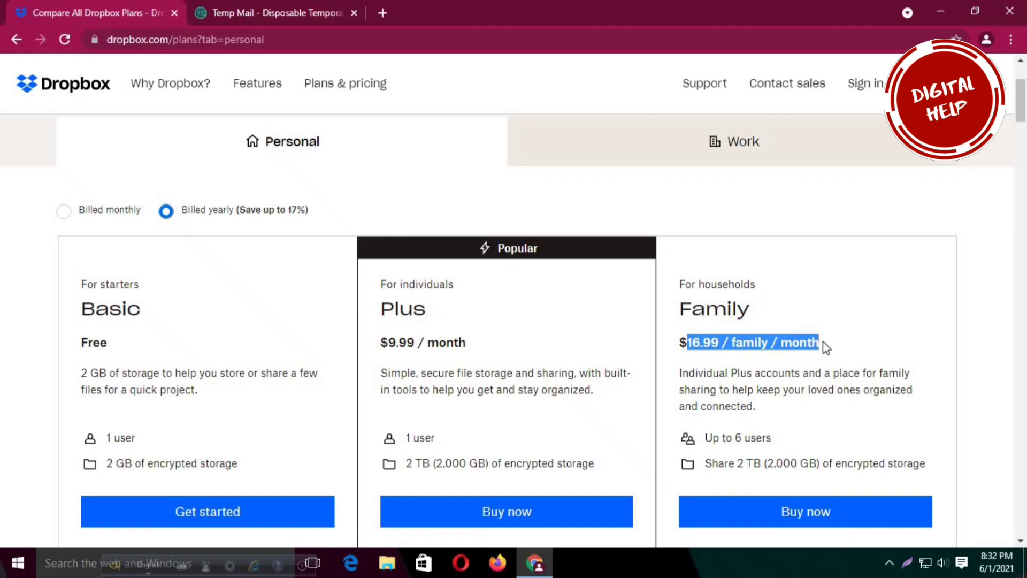
scroll(761, 409, "down", 1)
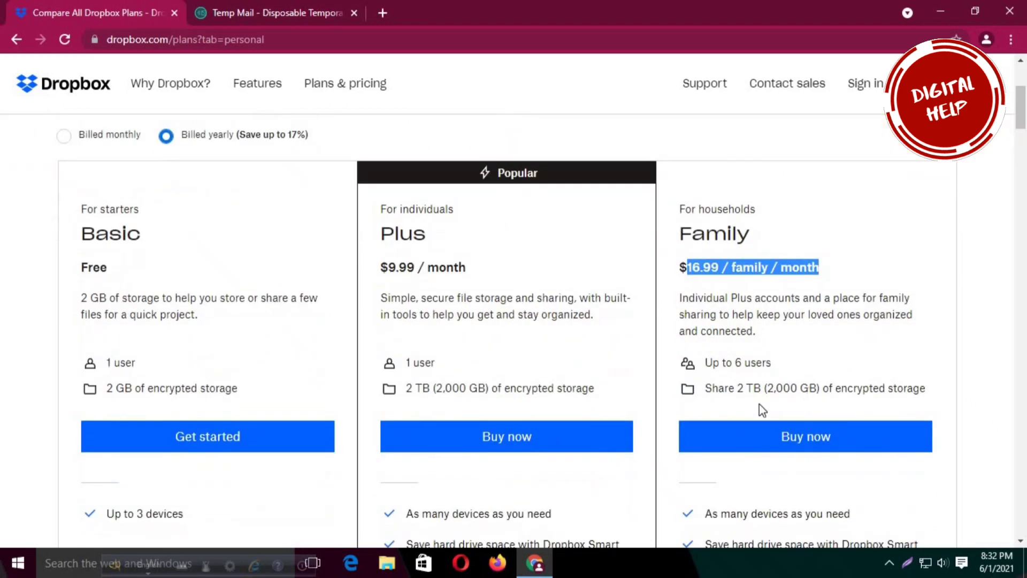
left_click_drag(739, 389, 819, 393)
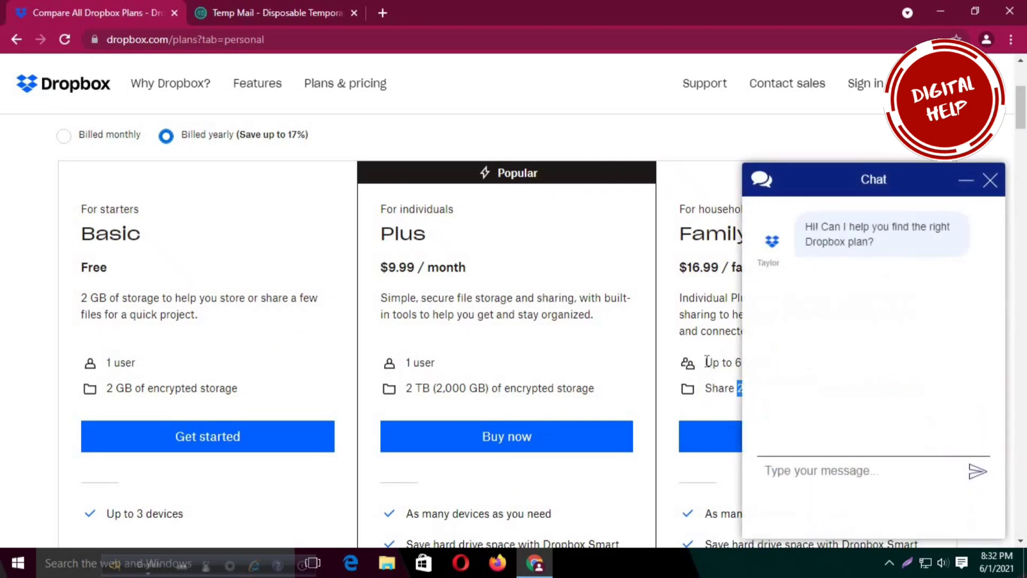
left_click(991, 181)
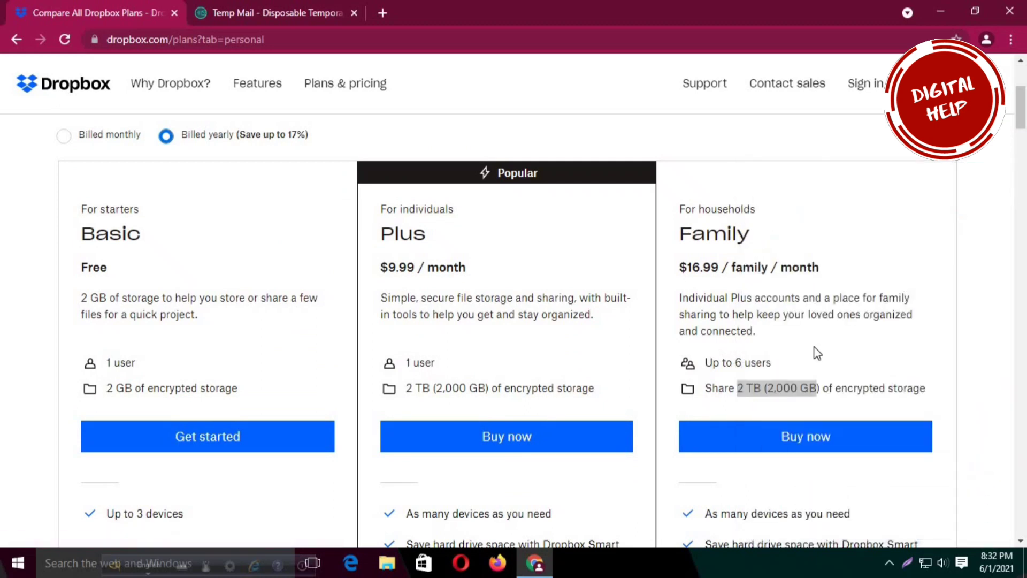
left_click_drag(704, 362, 792, 362)
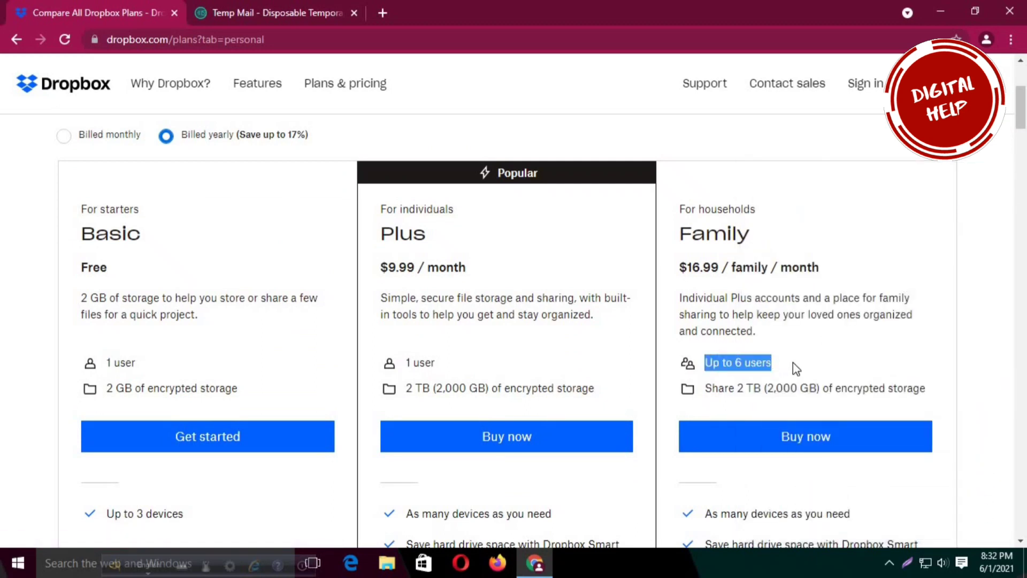
Step: Choose Get started under the free Basic plan
scroll(793, 362, "down", 10)
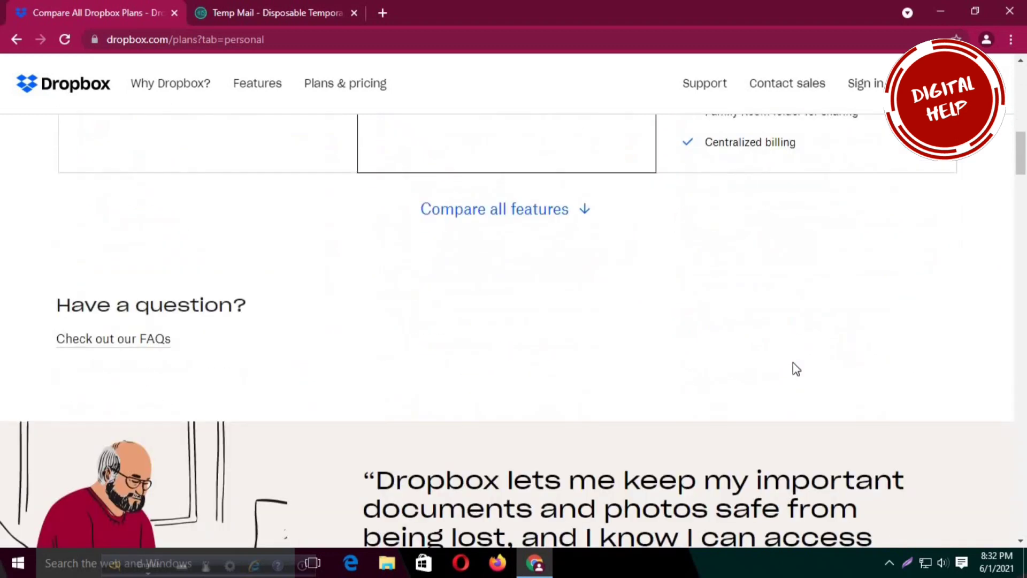
scroll(792, 362, "up", 6)
scroll(793, 362, "up", 4)
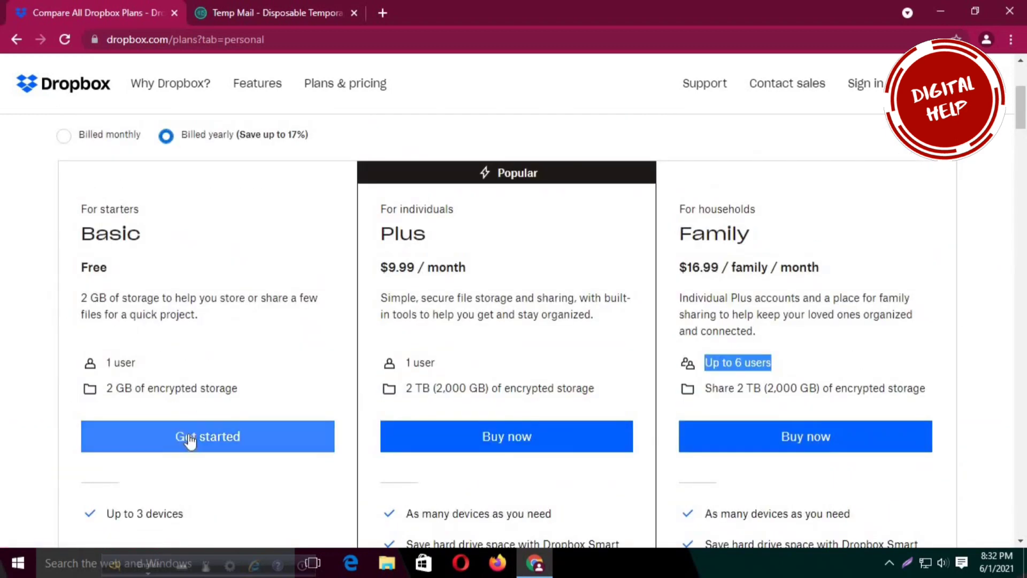
left_click(191, 441)
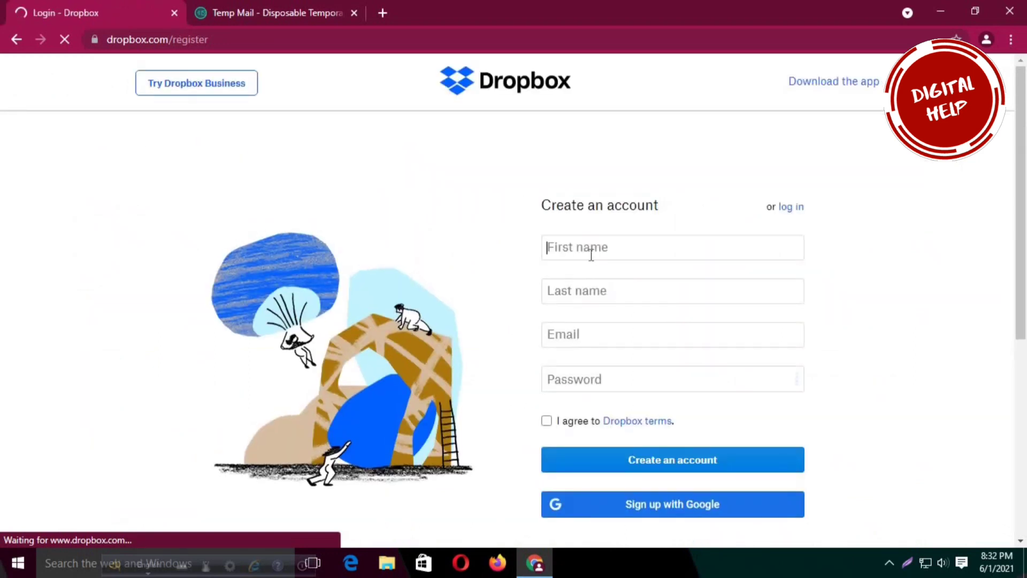
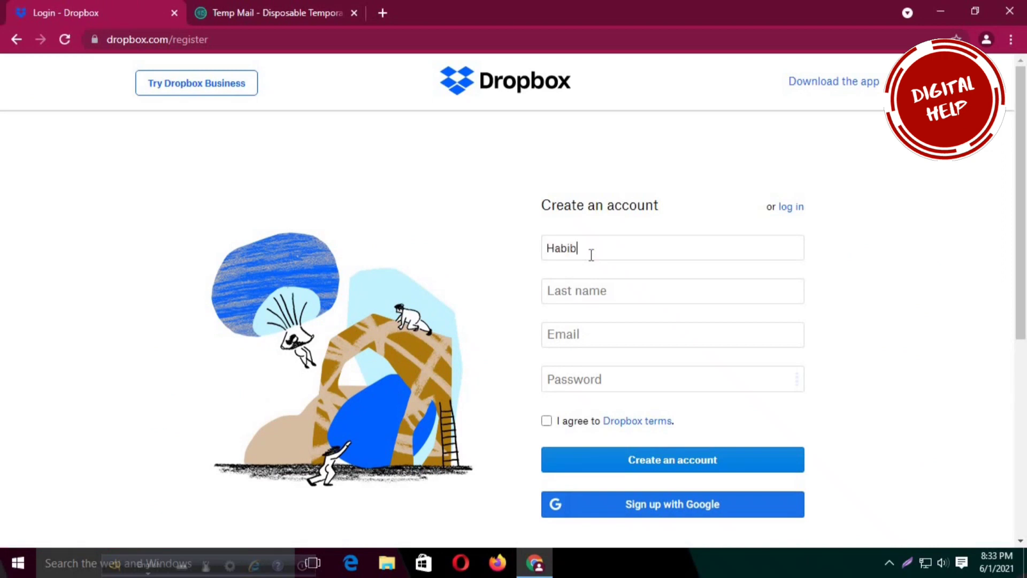
Step: Enter the first and last name on the Create an account form
left_click(599, 286)
type("R")
key("BackSpace")
left_click(551, 292)
key("BackSpace")
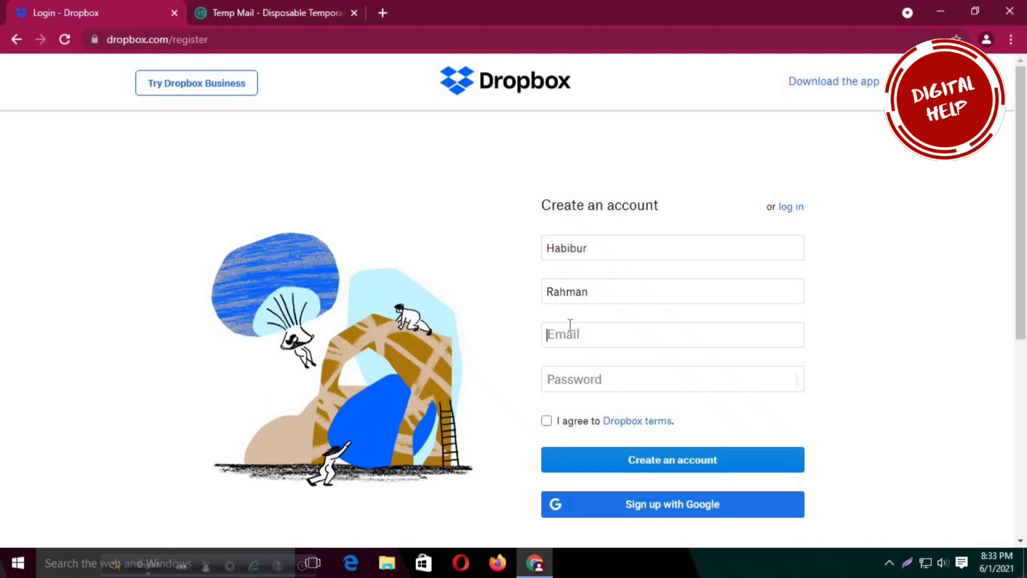
Step: Copy the temporary e-mail address from Temp Mail into the Email field
left_click(302, 10)
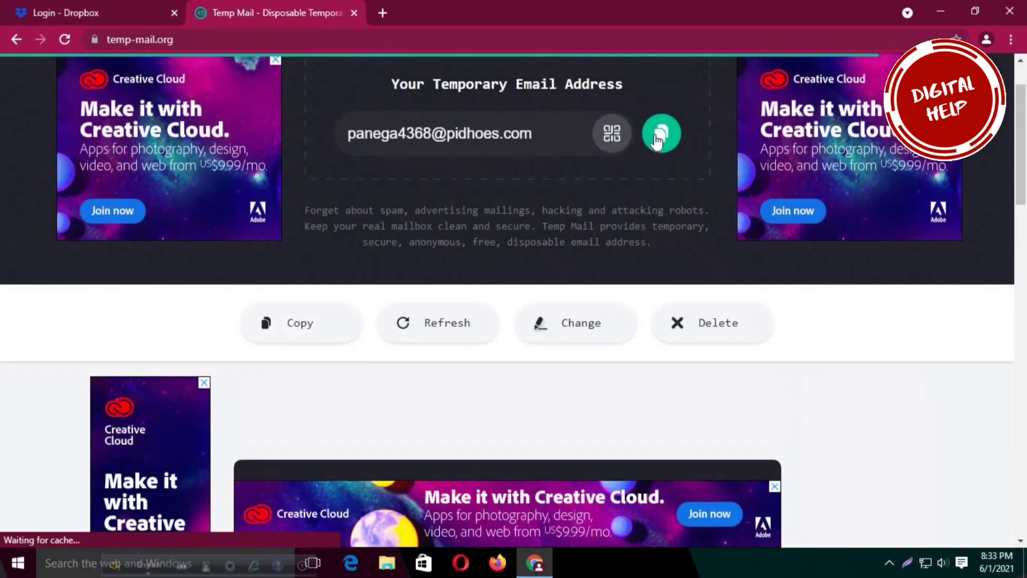
left_click(658, 140)
left_click(163, 18)
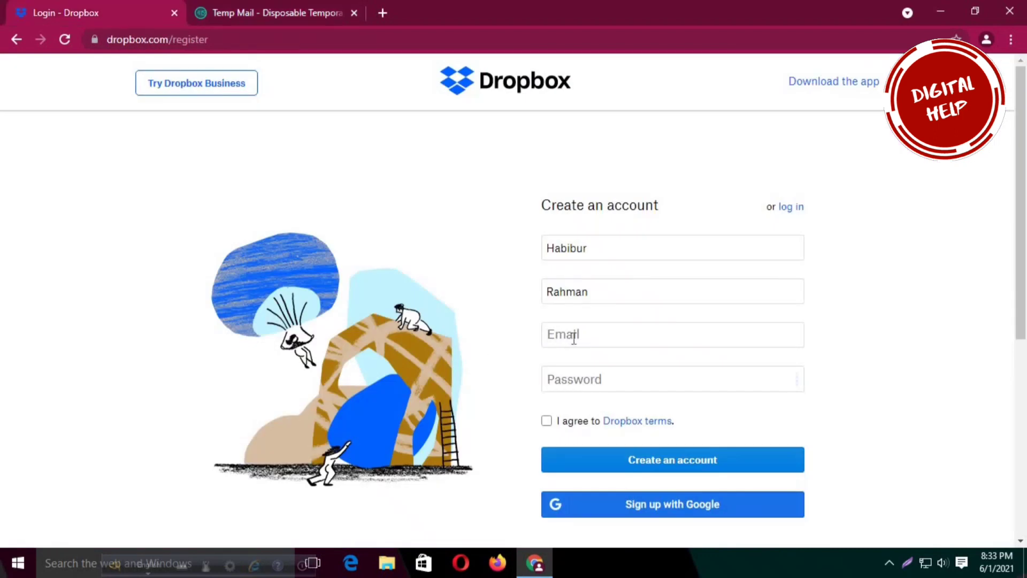
key("ctrl+v")
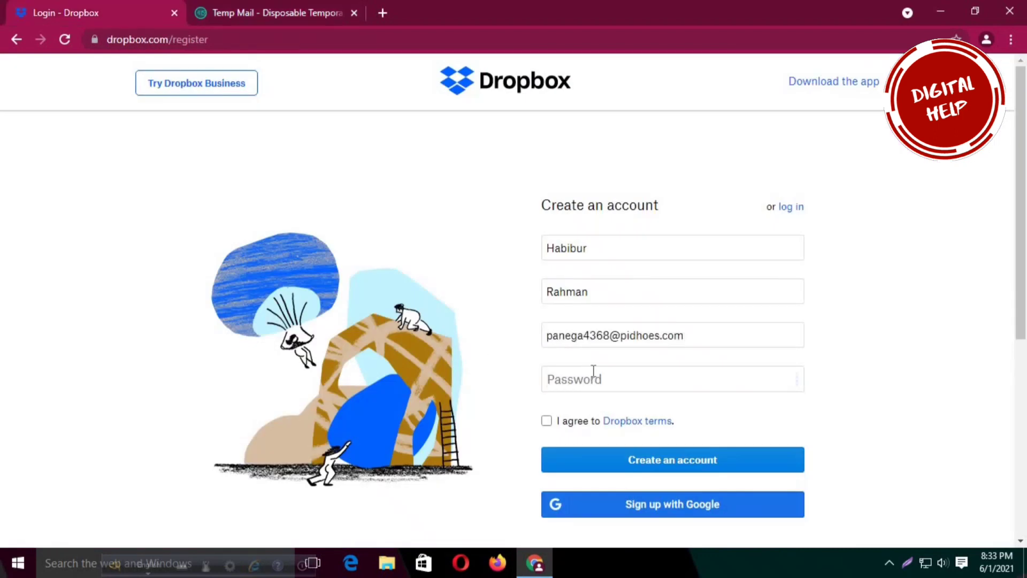
Step: Paste a password, accept the terms and submit Create an account
left_click(593, 370)
type("a")
key("BackSpace")
key("ctrl+v")
scroll(588, 369, "down", 1)
left_click(546, 345)
left_click(605, 387)
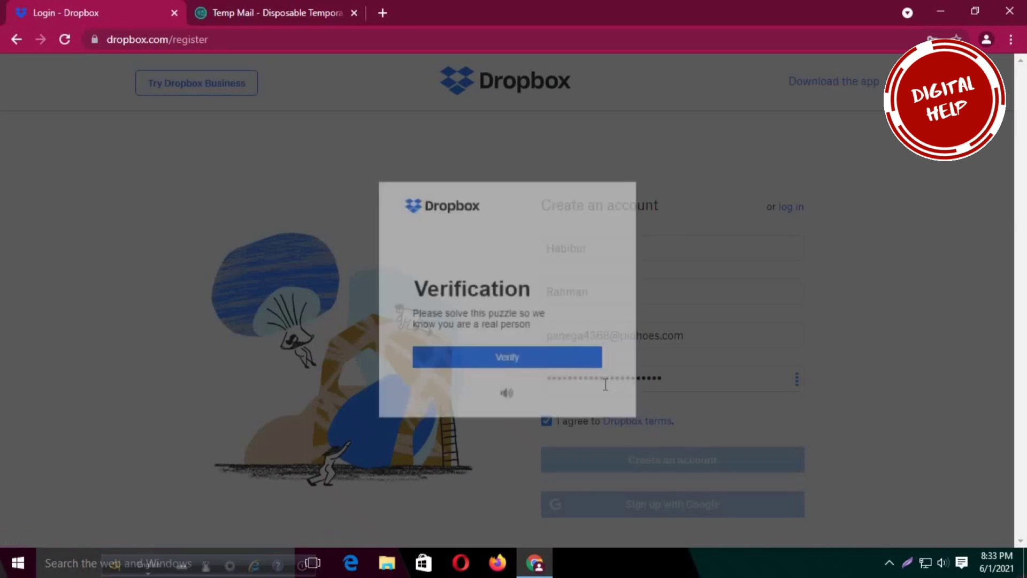
Step: Pick the aeroplane in all three Pick the aeroplane verification puzzles
left_click(575, 370)
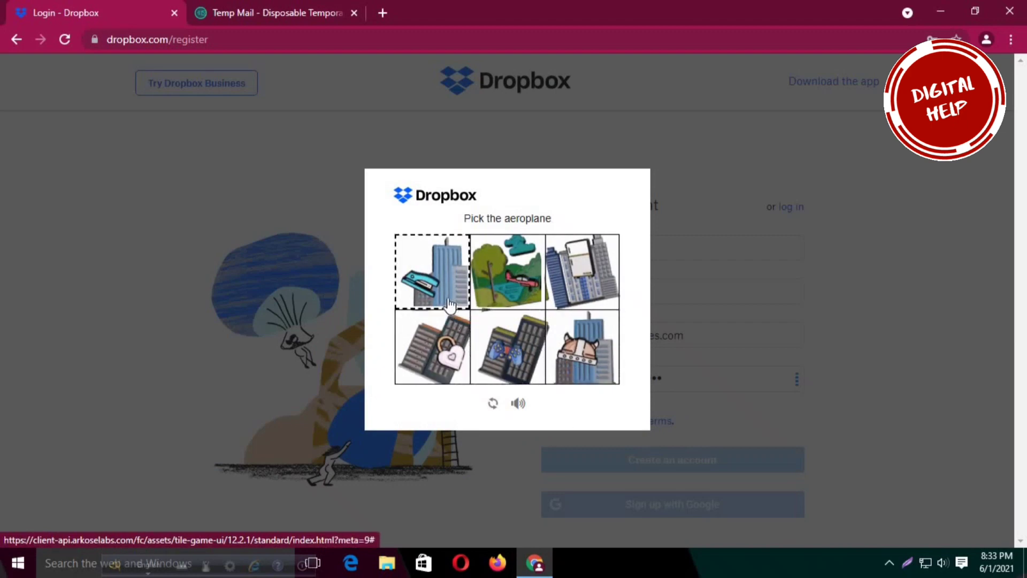
left_click(519, 289)
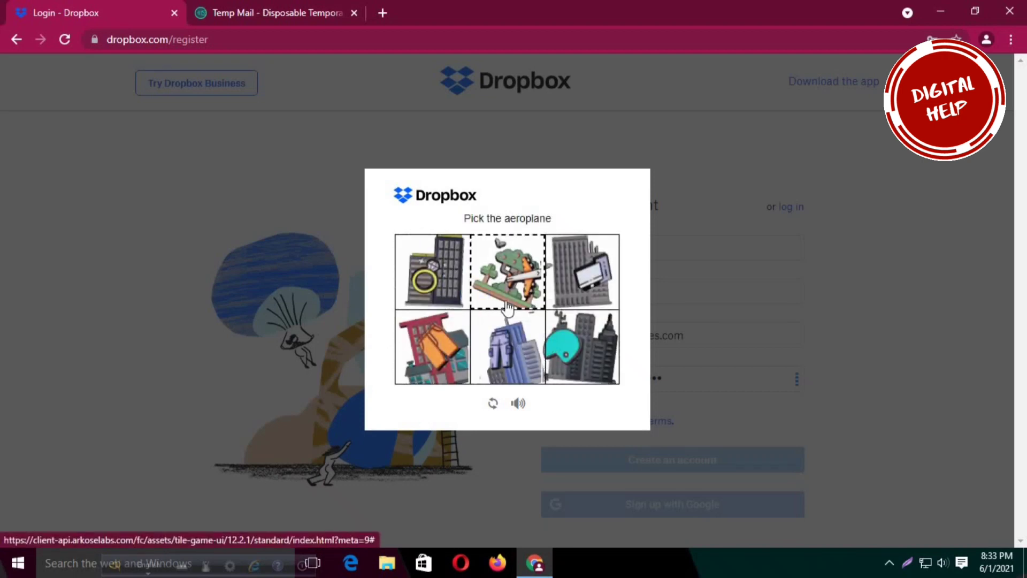
left_click(512, 268)
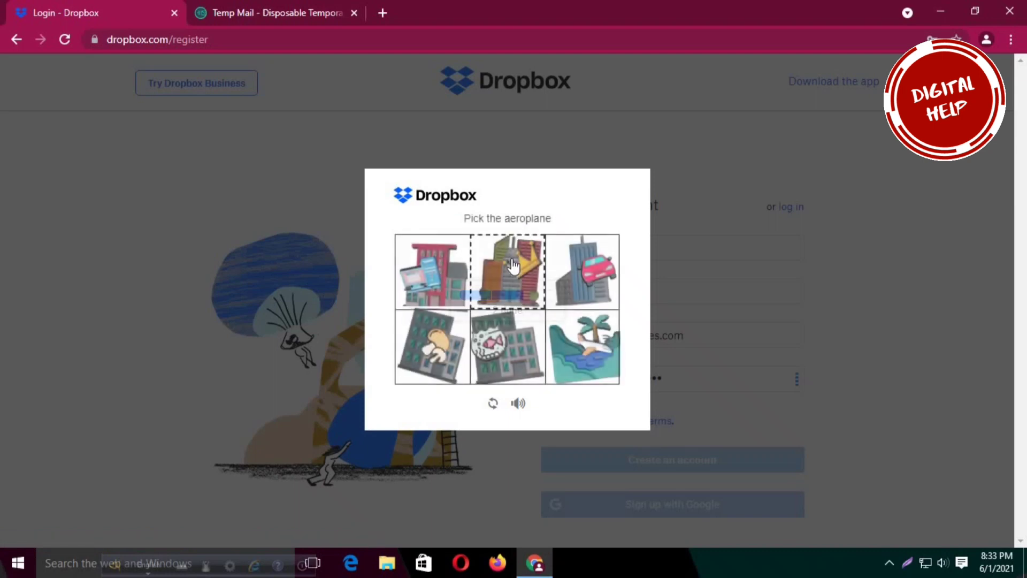
left_click(573, 345)
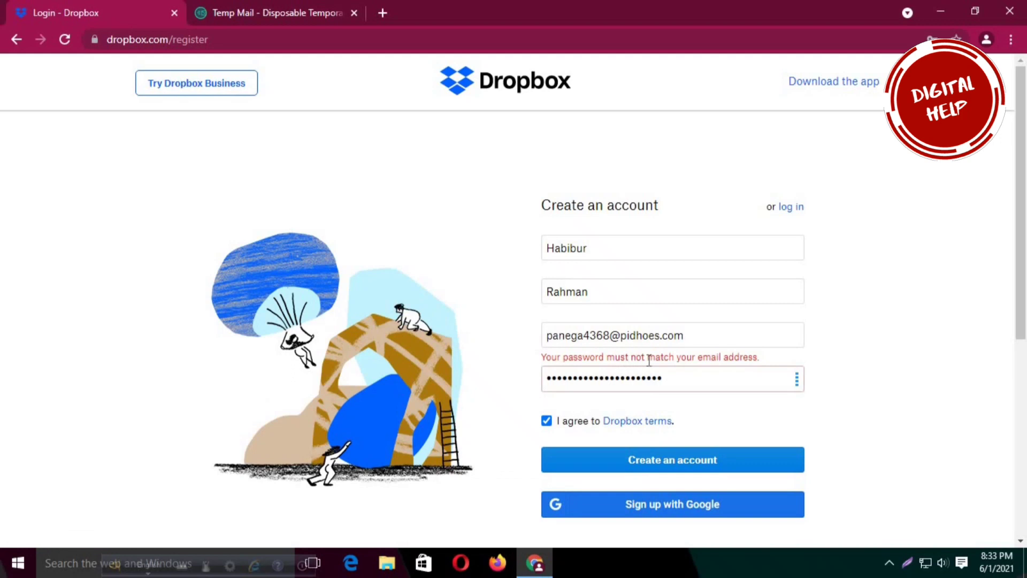
Step: Replace the password with text copied from part of the e-mail address and resubmit
left_click_drag(678, 383, 654, 382)
left_click(583, 337)
left_click_drag(547, 337, 603, 340)
right_click(578, 338)
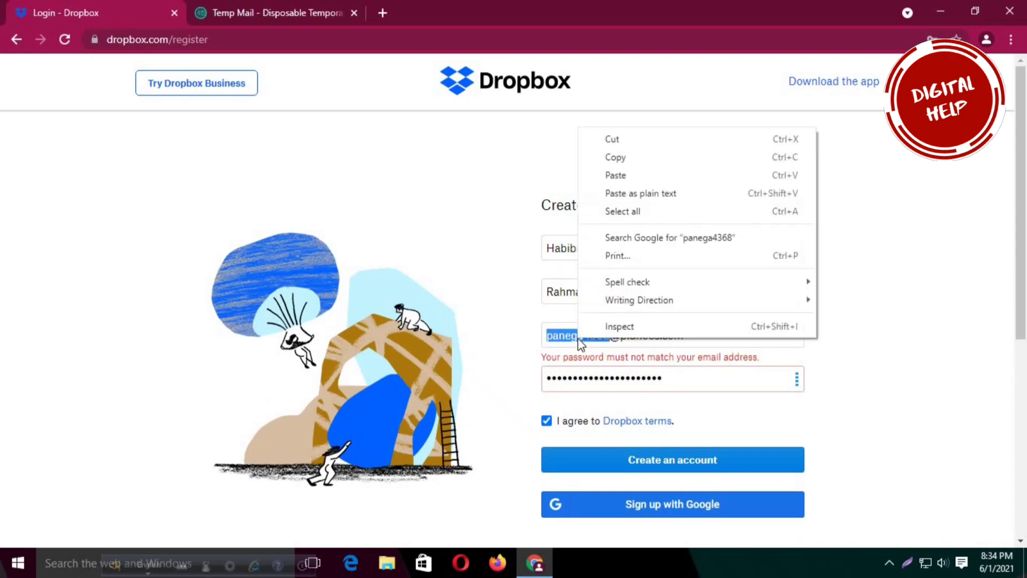
left_click(618, 158)
left_click_drag(674, 385, 509, 387)
key("ctrl+v")
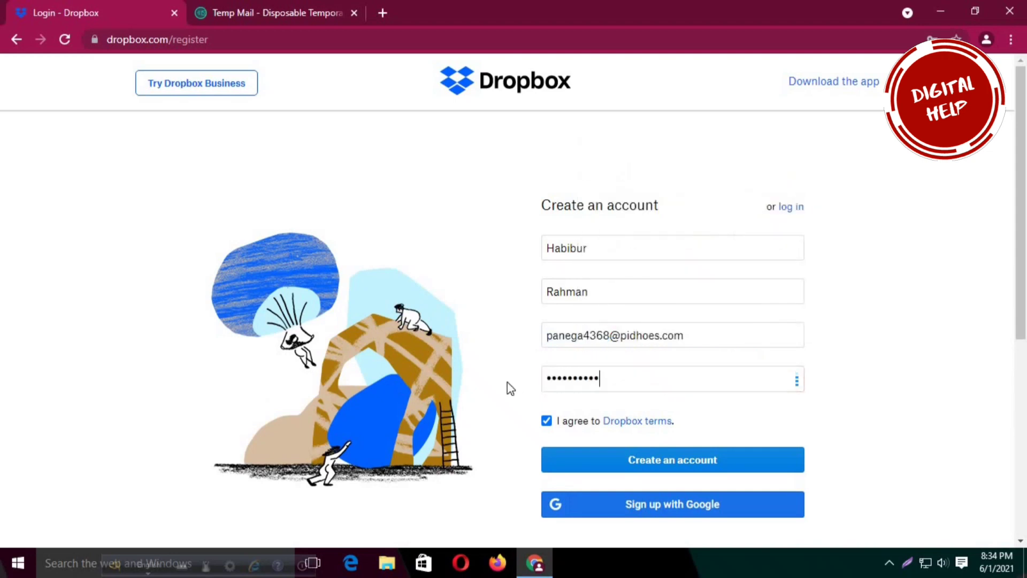
left_click(654, 463)
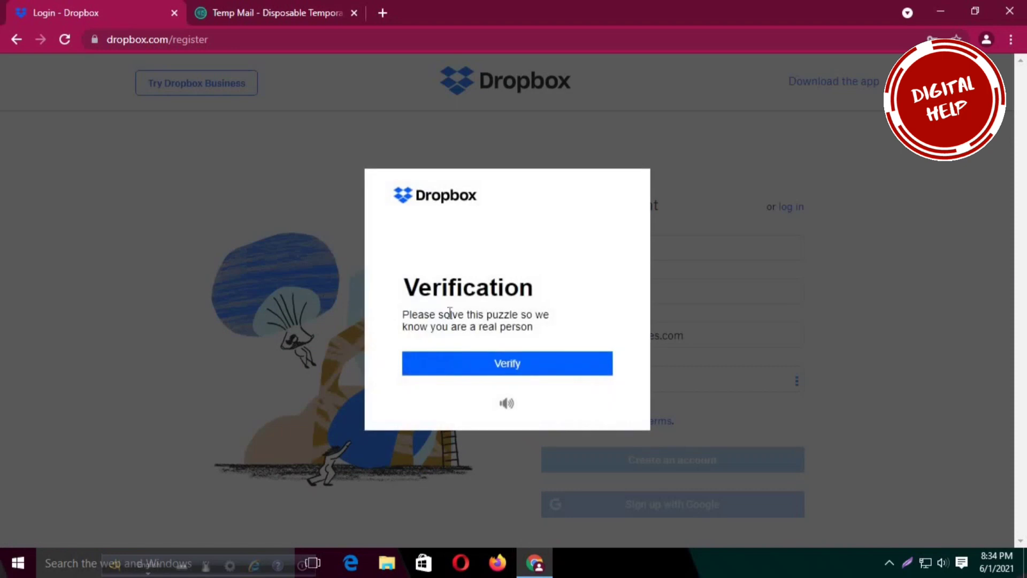
Step: Pick the aeroplane tile in each of the three image puzzles again
left_click(512, 376)
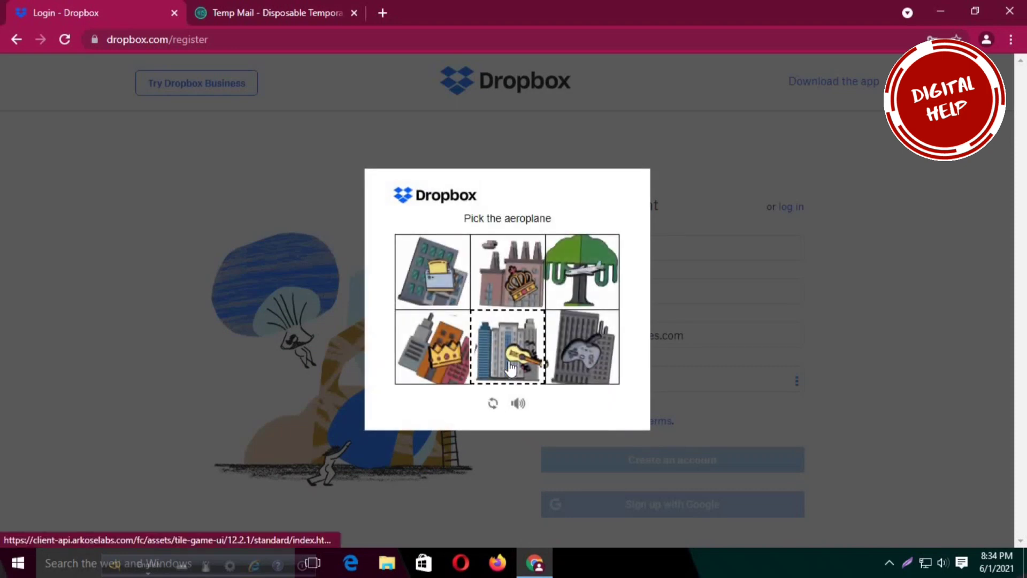
left_click(585, 282)
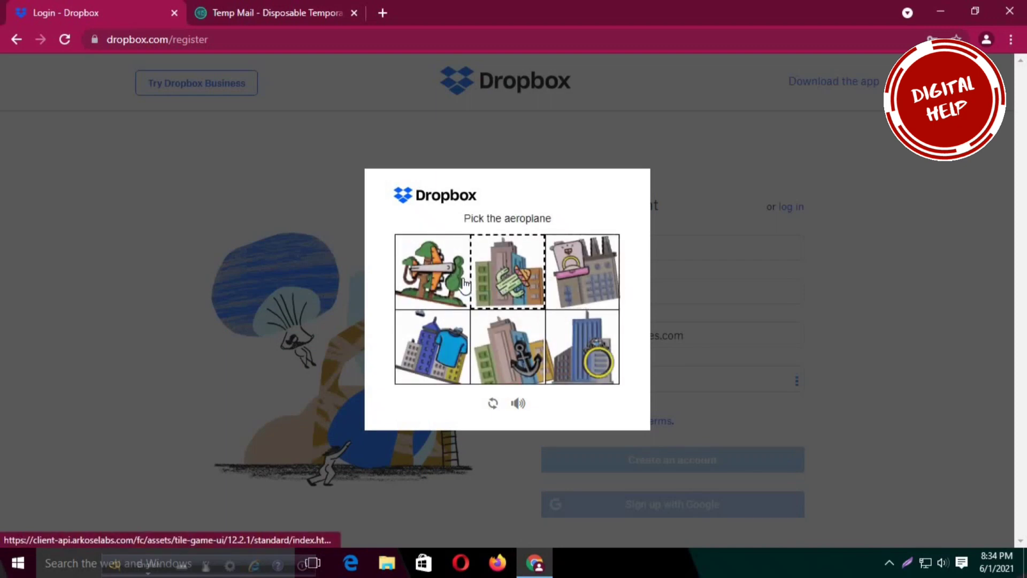
left_click(448, 277)
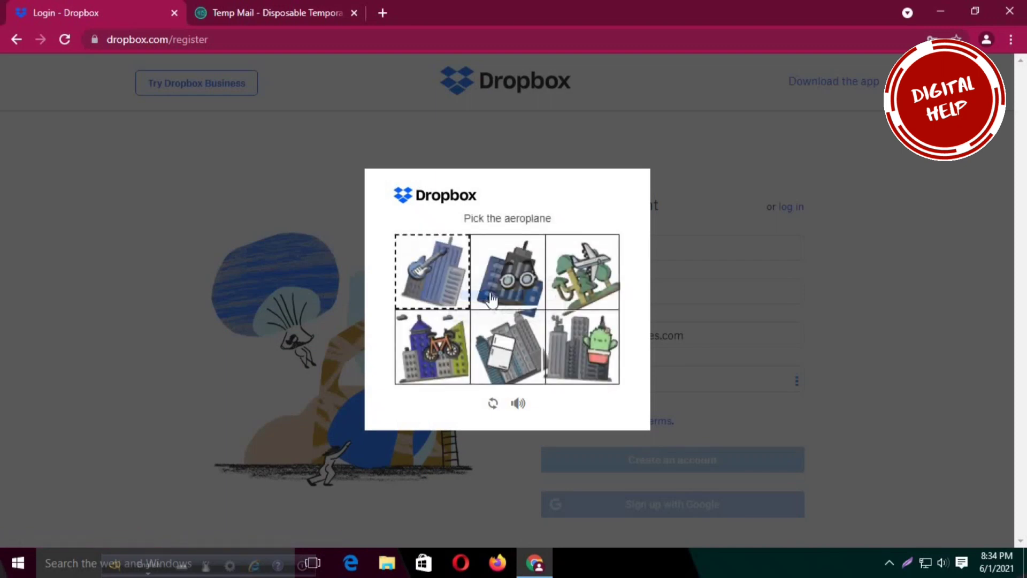
left_click(583, 272)
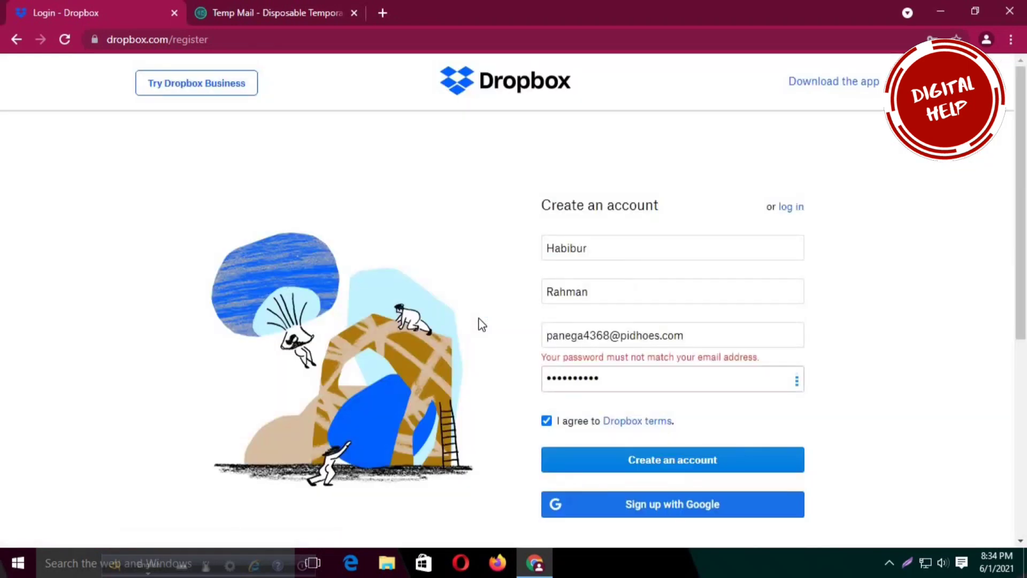
Step: Clear the Password field, type a new longer password and resubmit the form
key("ctrl+a")
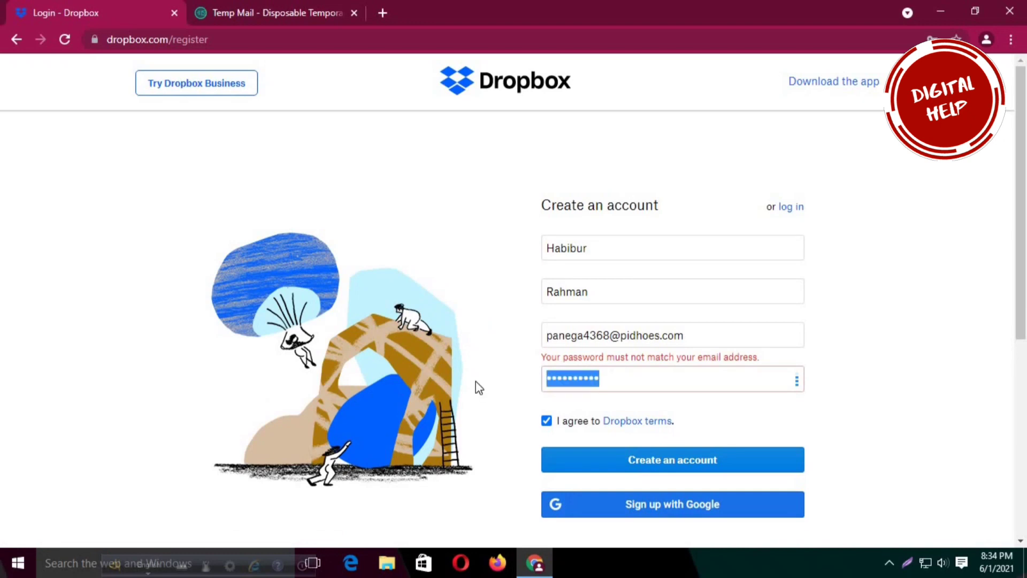
key("BackSpace")
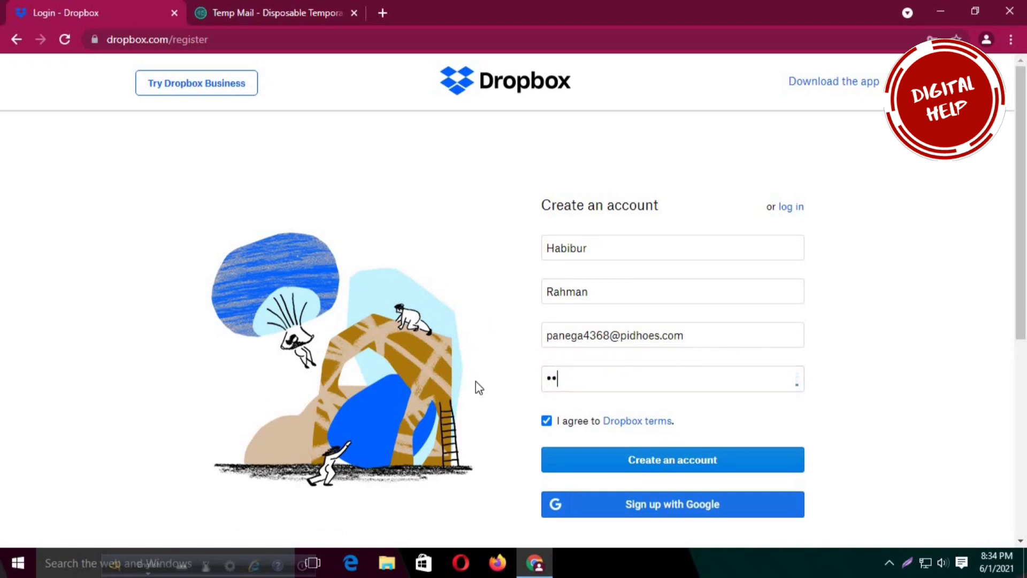
left_click(684, 459)
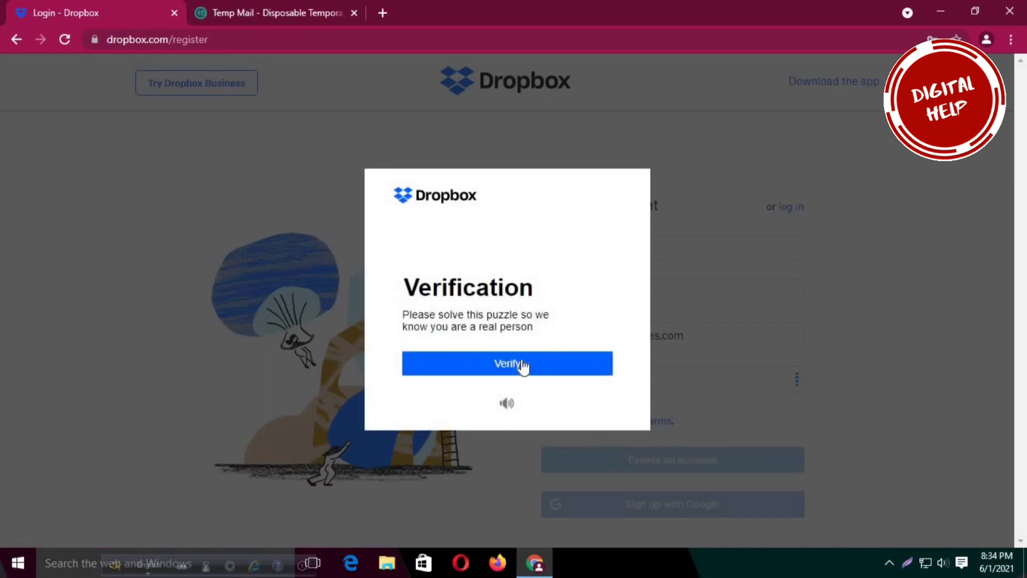
Step: Solve the aeroplane puzzles, retrying twice after failures, until verification passes
left_click(520, 362)
left_click(438, 348)
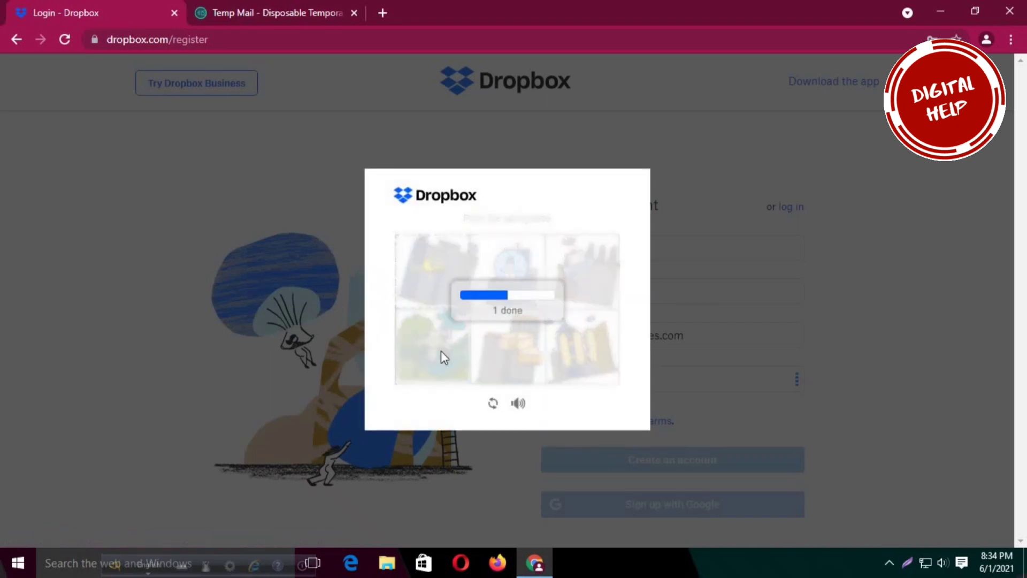
left_click(460, 349)
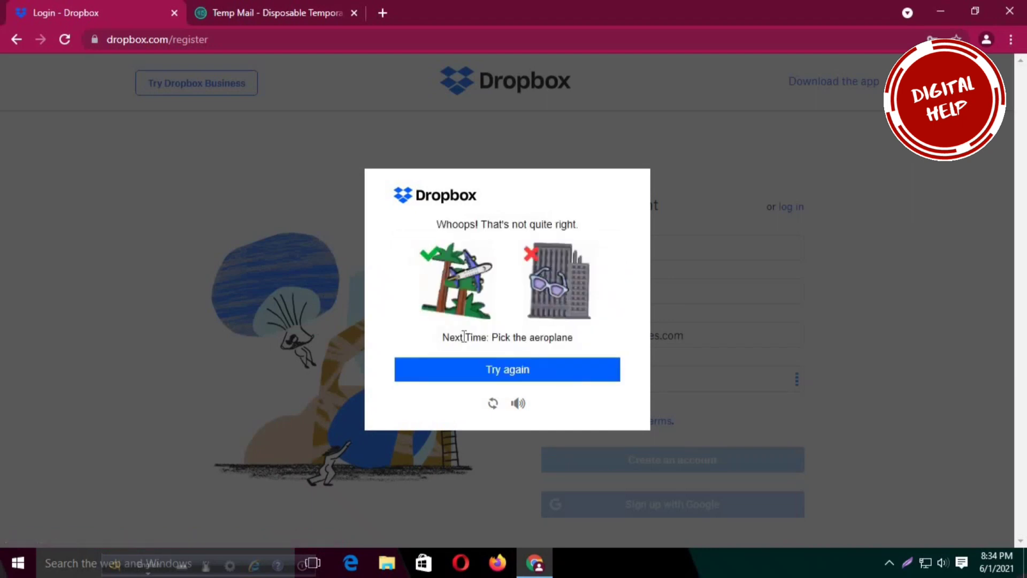
left_click(500, 366)
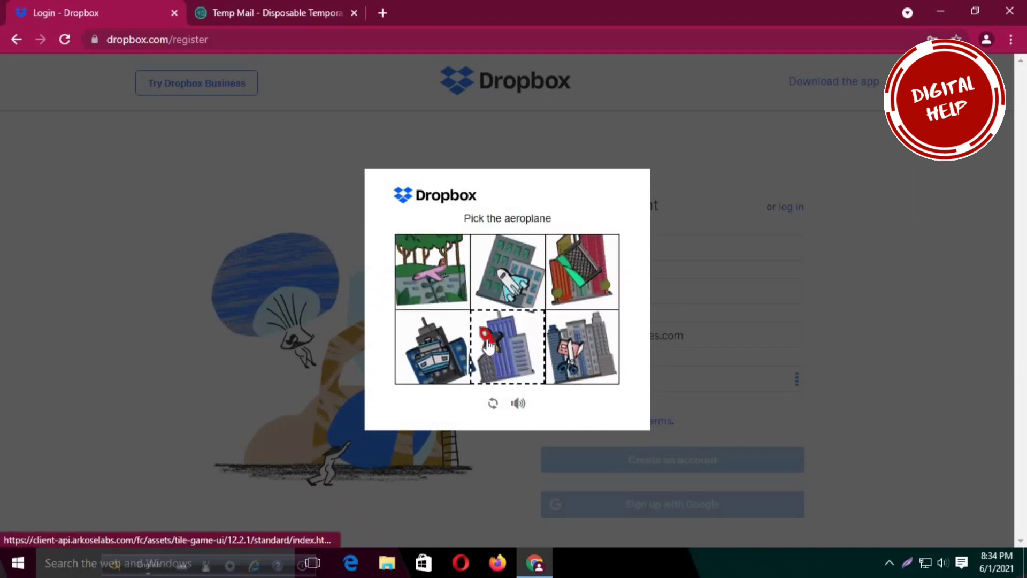
left_click(459, 282)
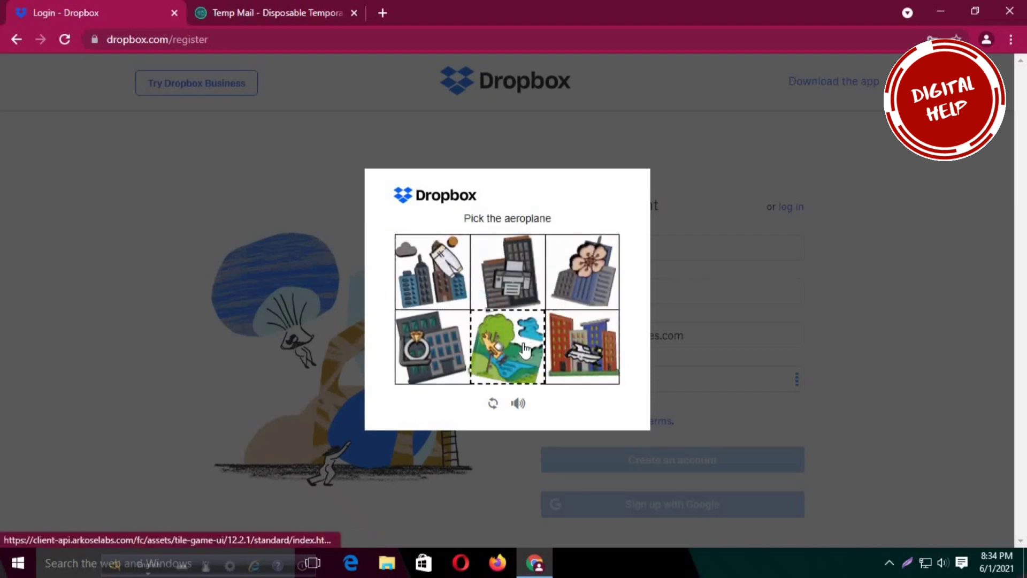
left_click(583, 347)
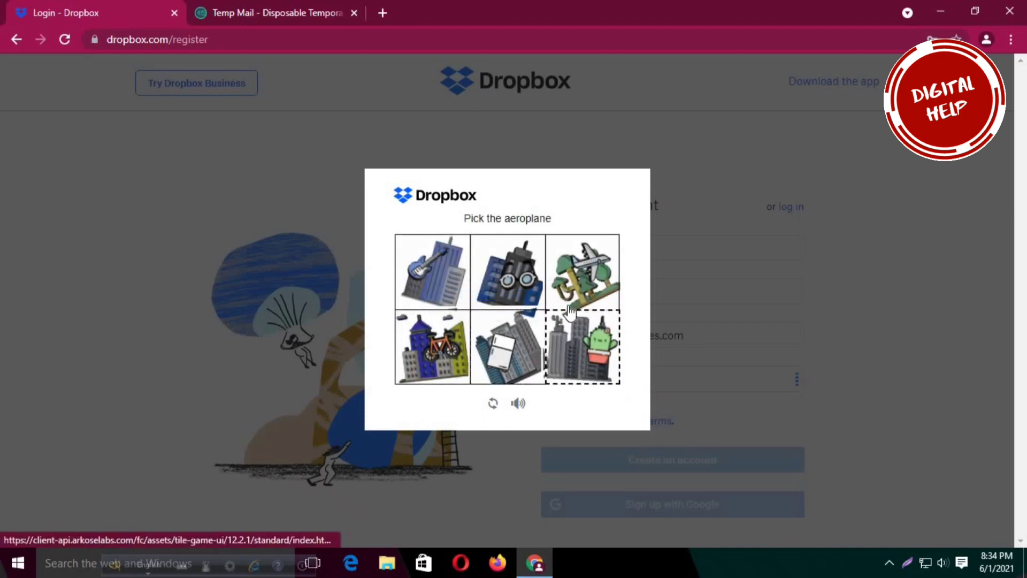
left_click(579, 277)
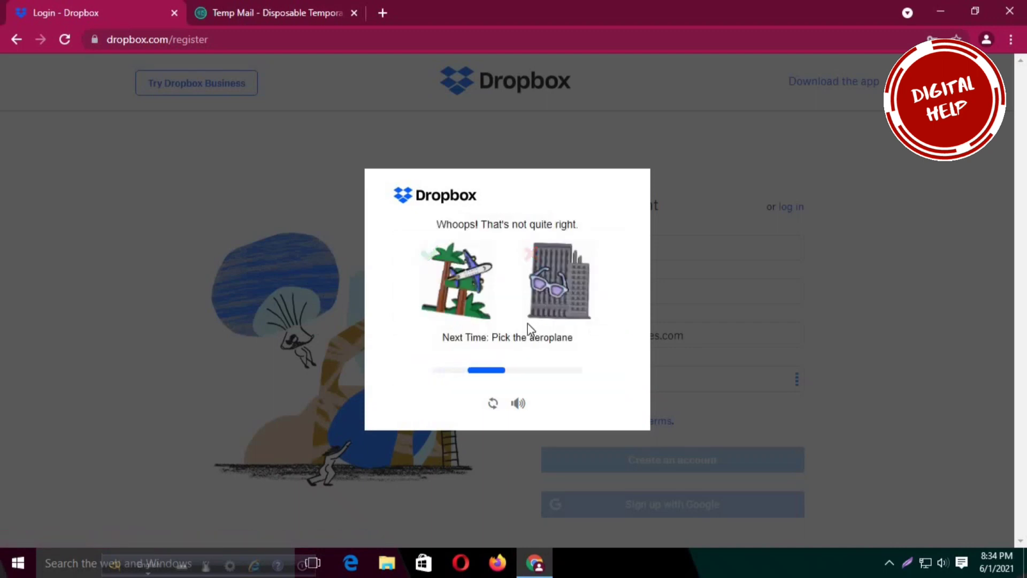
left_click(526, 380)
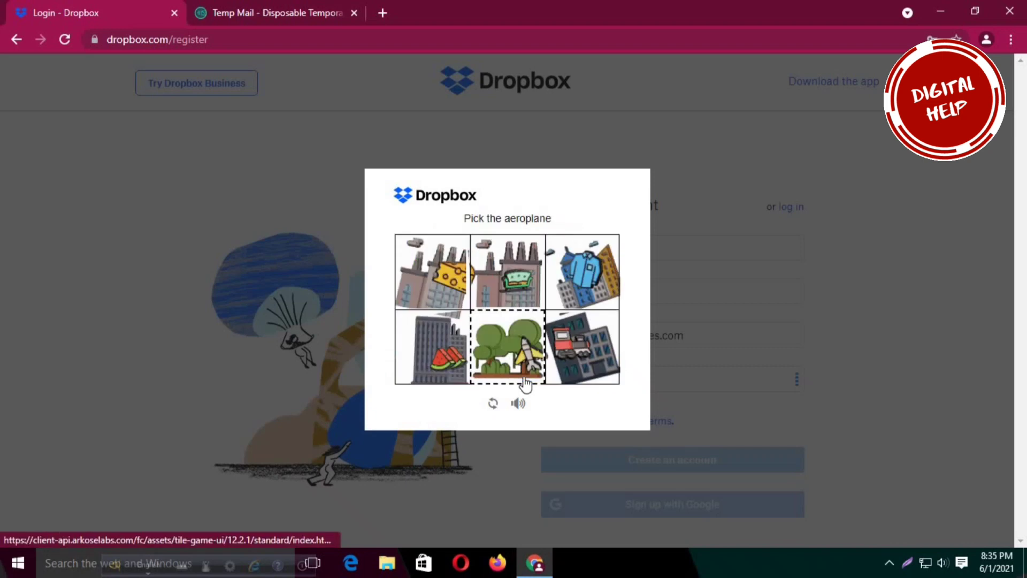
left_click(518, 362)
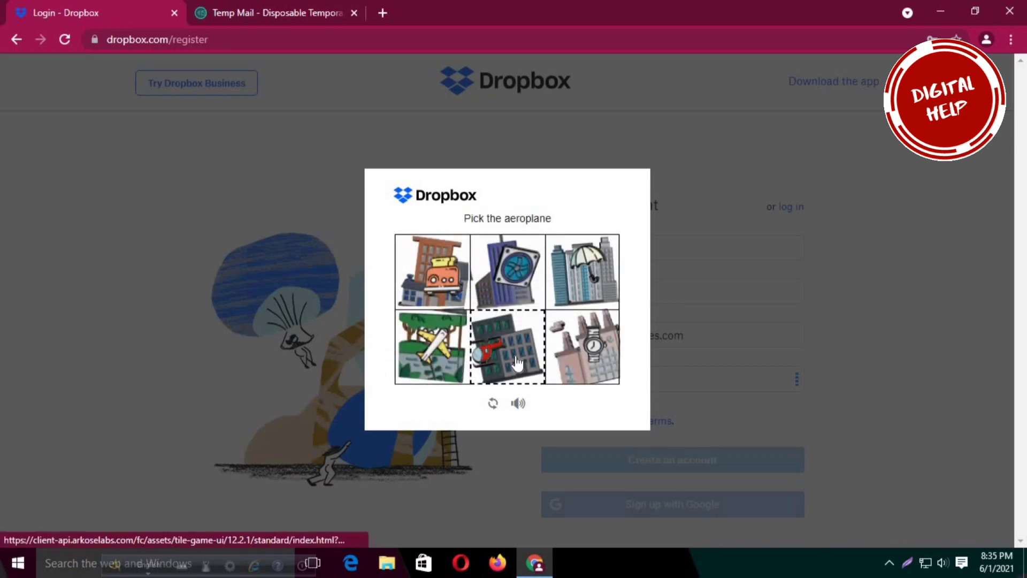
left_click(415, 337)
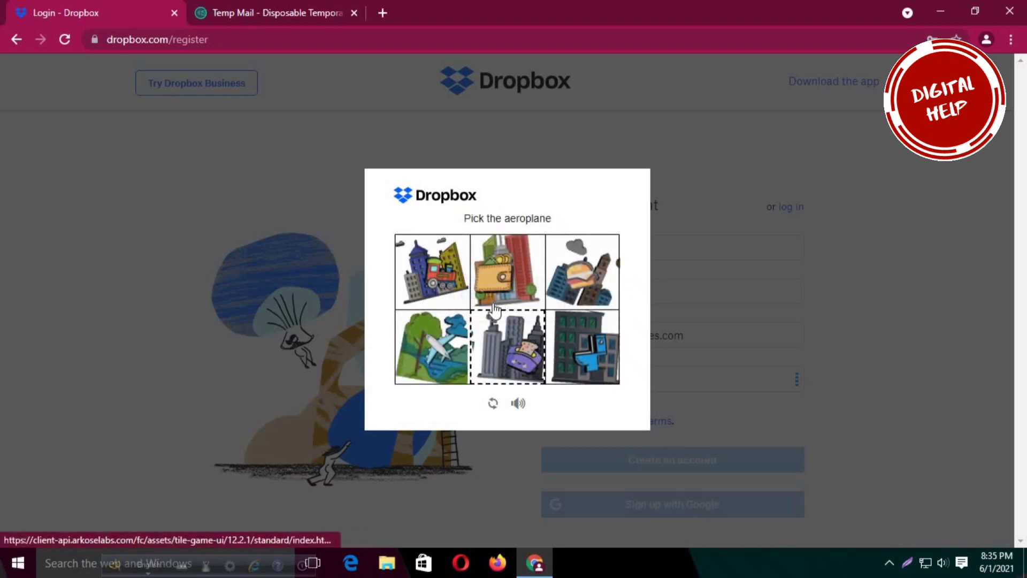
left_click(456, 339)
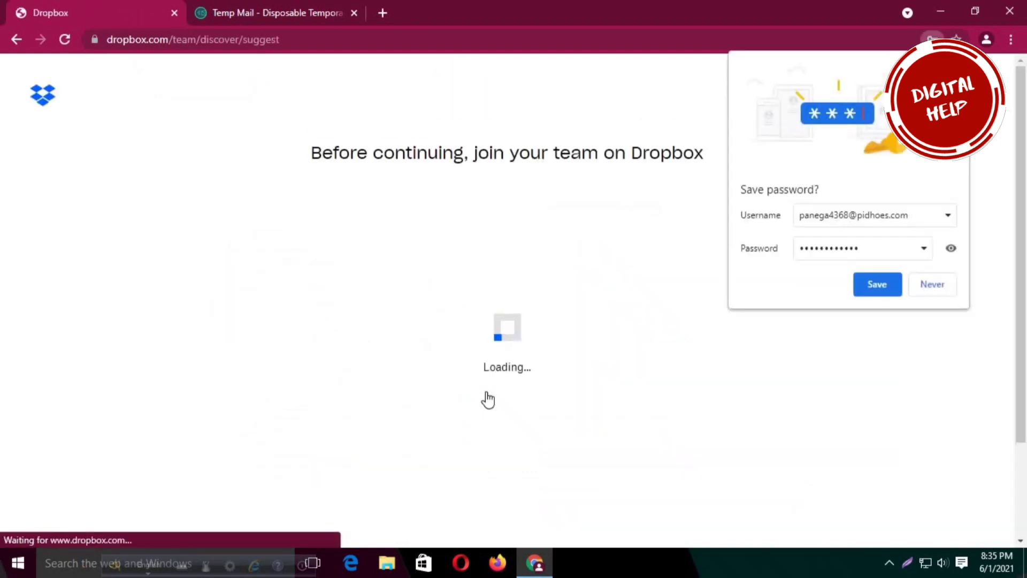
Step: Decline Chrome's password save and skip the suggested teams with Continue on my own
left_click(932, 285)
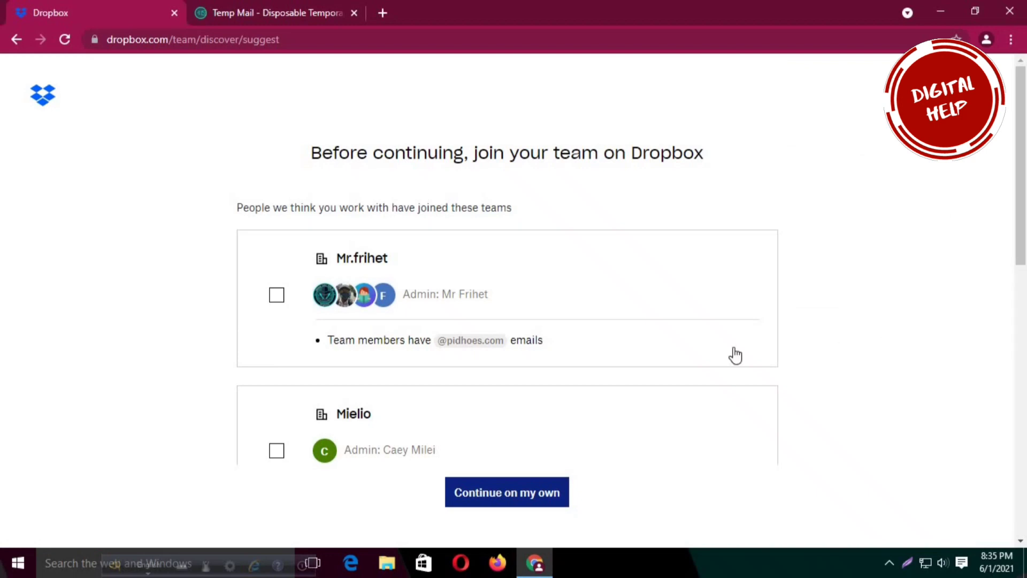
scroll(577, 347, "down", 3)
scroll(580, 348, "down", 10)
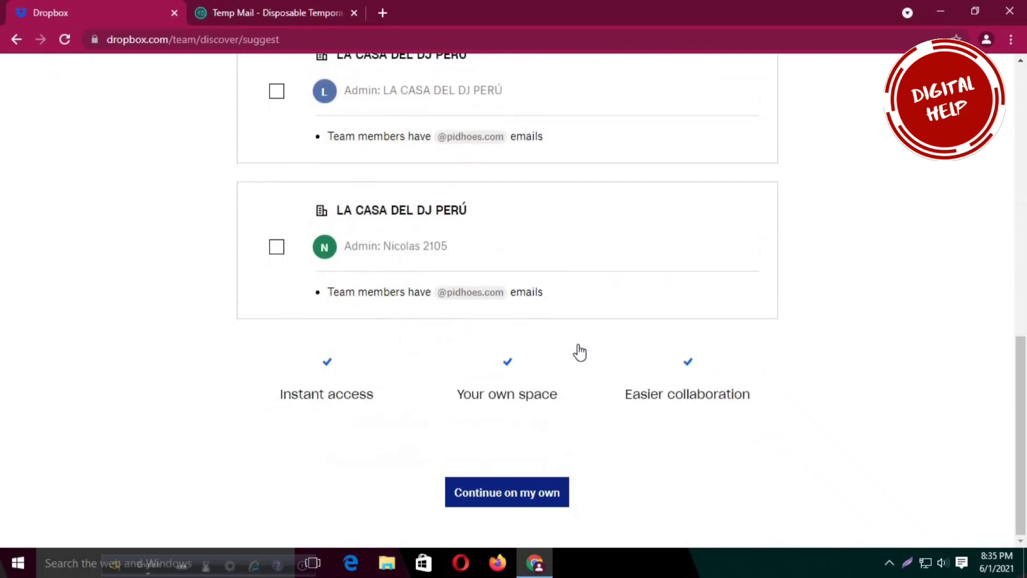
left_click(538, 491)
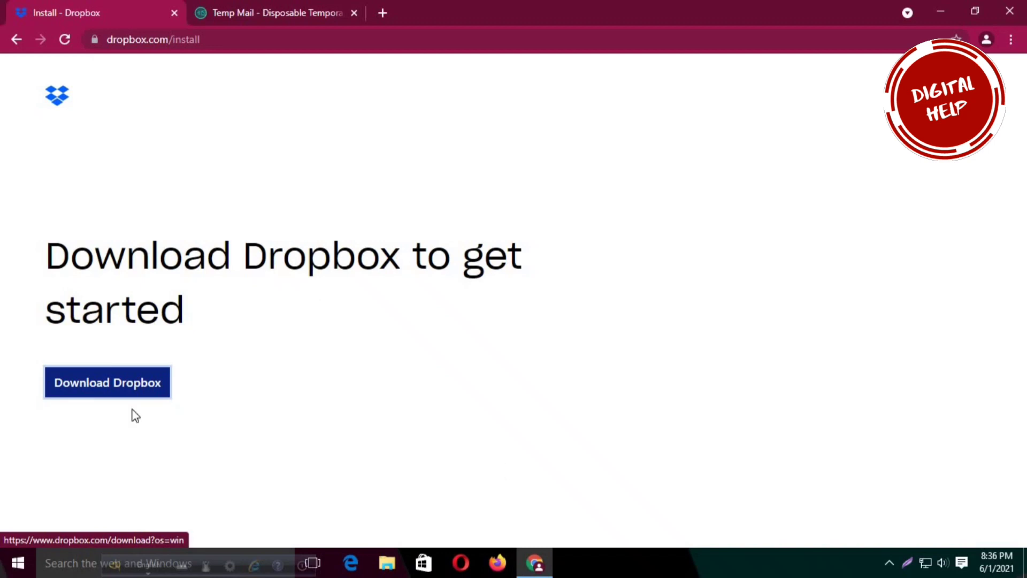
Step: Download the Dropbox desktop installer, then go back and continue in your own space without joining a team
left_click(134, 386)
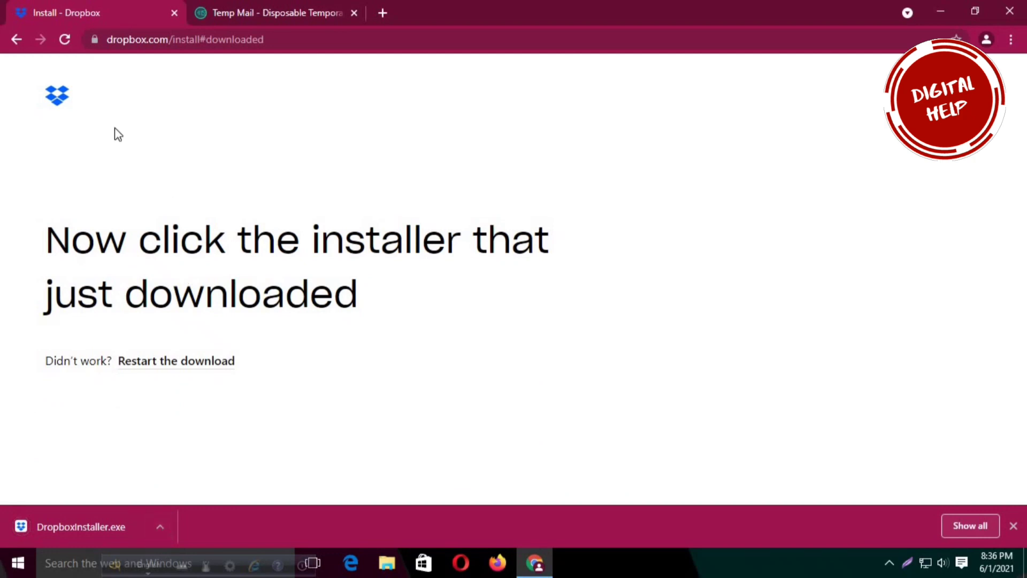
left_click(18, 39)
left_click(18, 41)
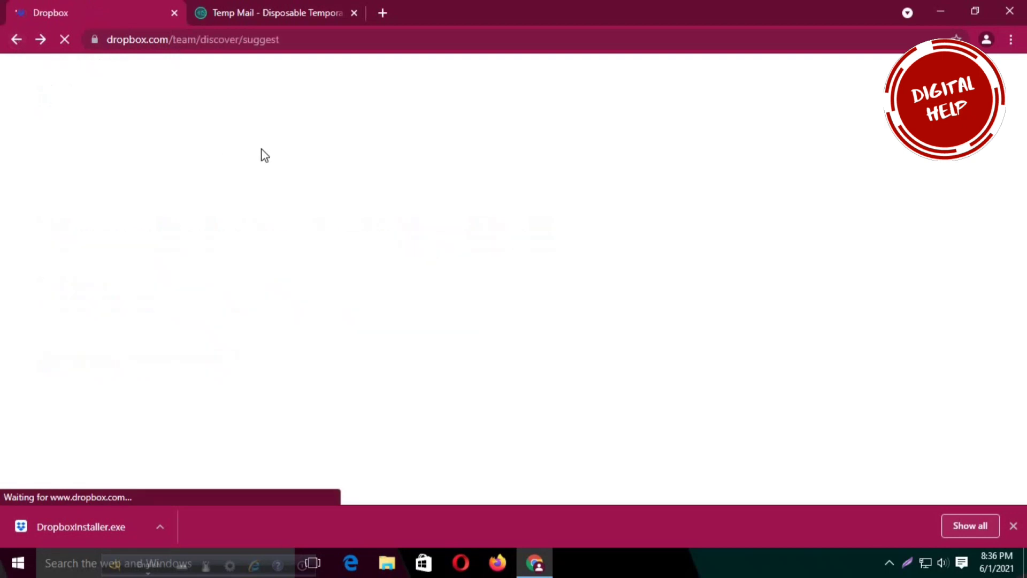
scroll(454, 293, "down", 7)
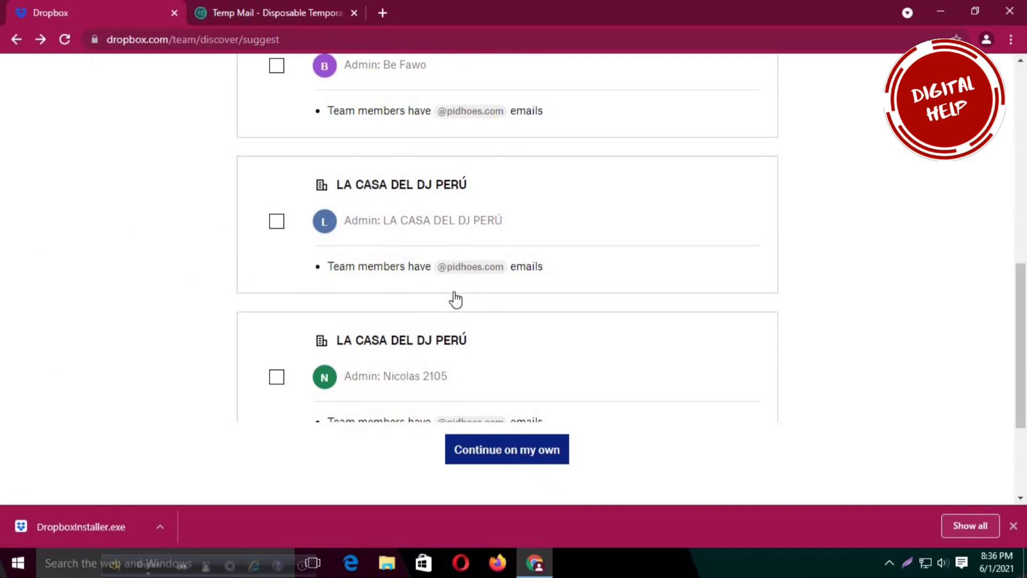
scroll(455, 299, "down", 3)
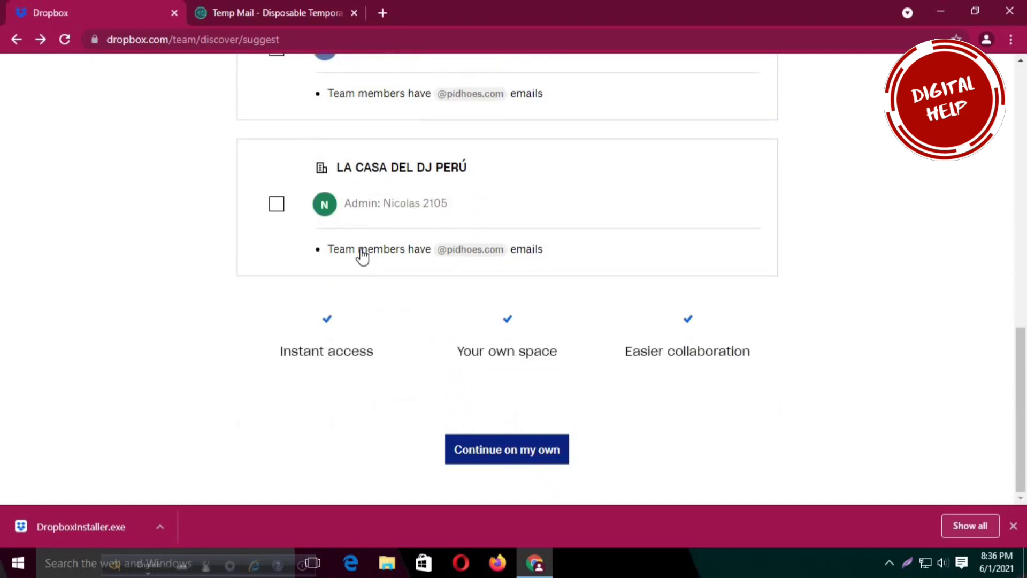
left_click_drag(467, 343, 571, 358)
left_click(570, 357)
left_click(525, 452)
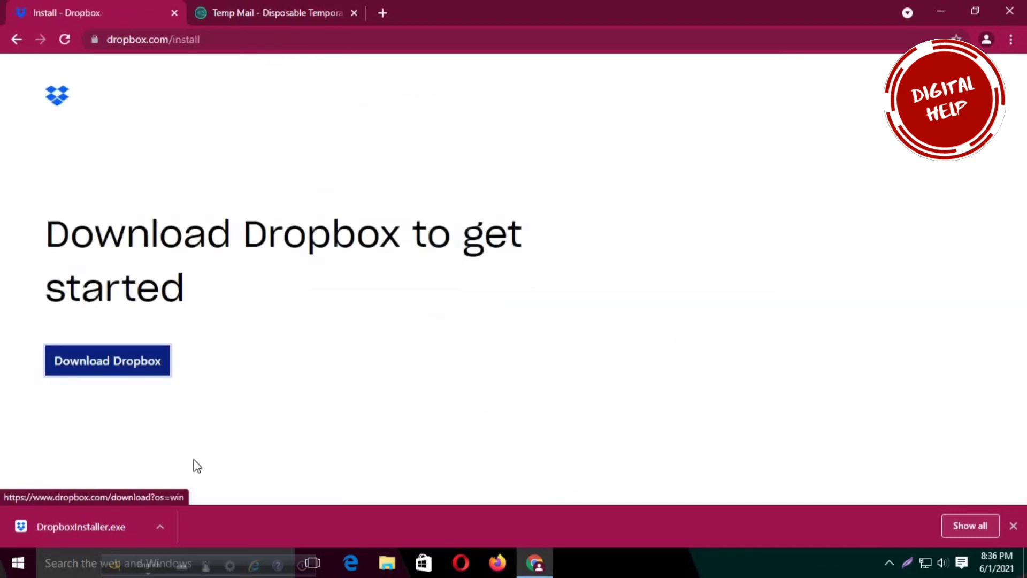
Step: Run DropboxInstaller.exe from Chrome's download bar
left_click(166, 524)
left_click(198, 426)
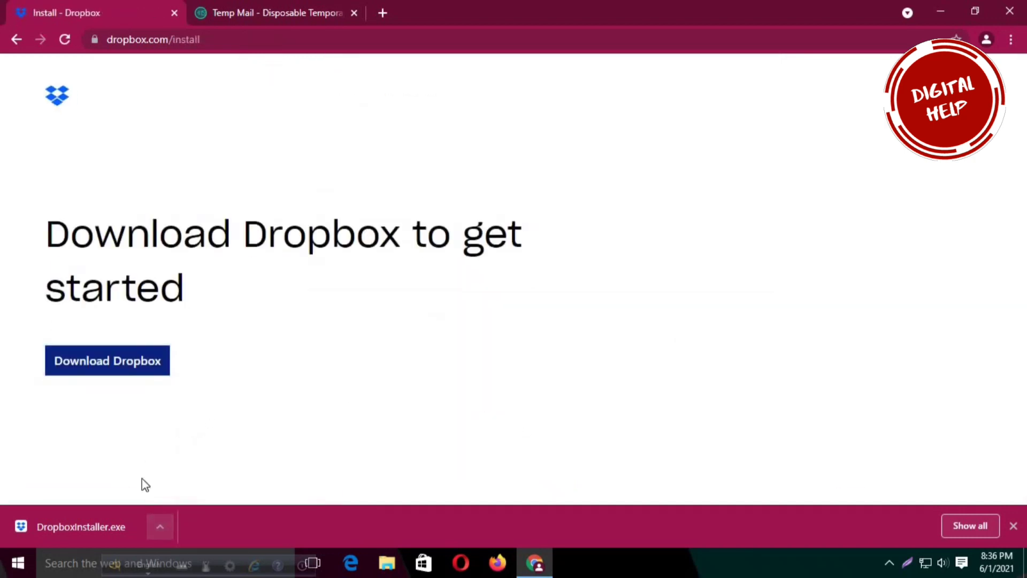
left_click(155, 522)
left_click(185, 435)
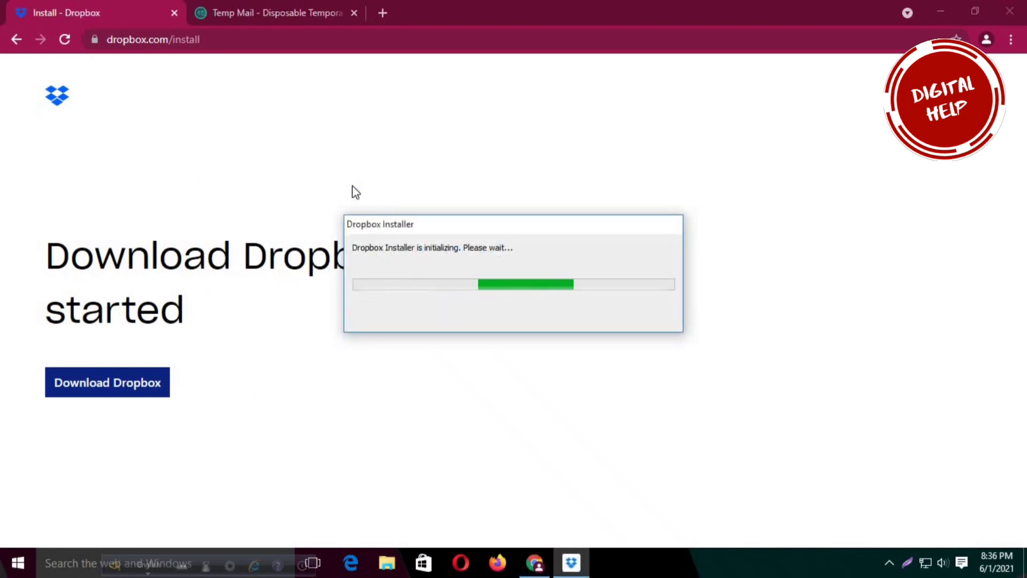
Step: Minimize Chrome and refresh the desktop repeatedly while Dropbox downloads, then restore Chrome from the taskbar
left_click(940, 11)
right_click(805, 32)
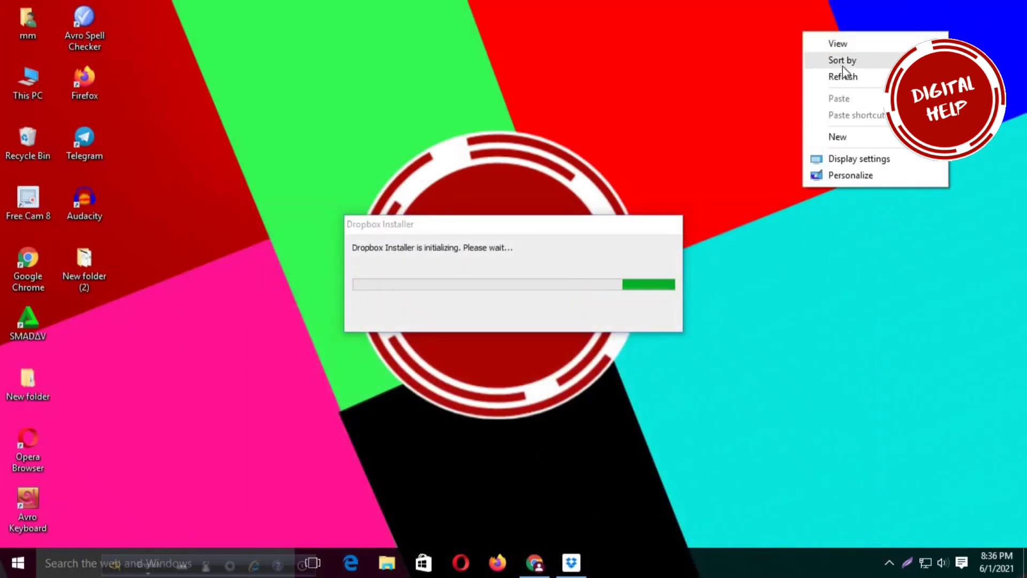
left_click(853, 79)
right_click(752, 43)
left_click(783, 88)
right_click(743, 53)
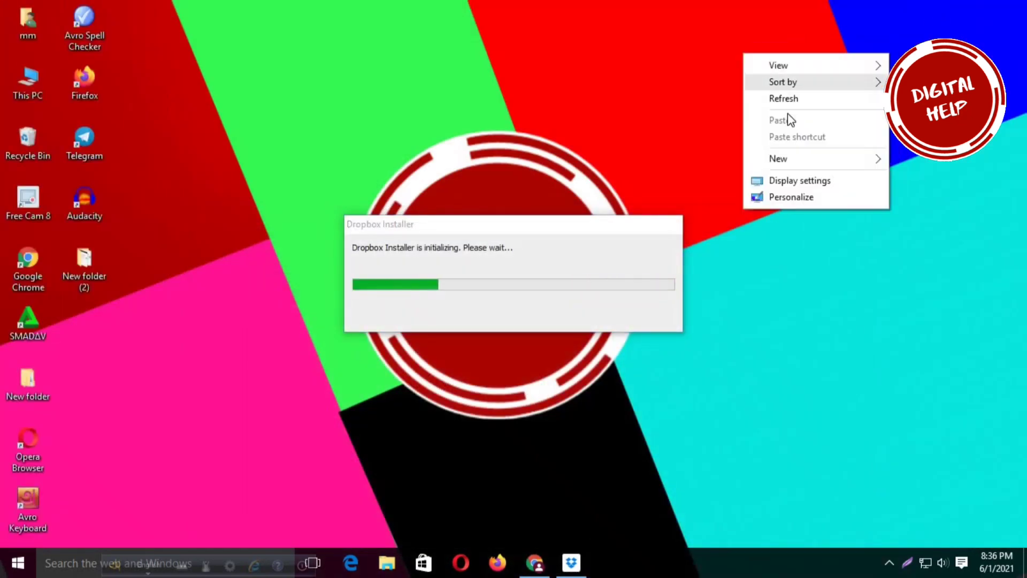
left_click(768, 101)
right_click(734, 75)
left_click(770, 118)
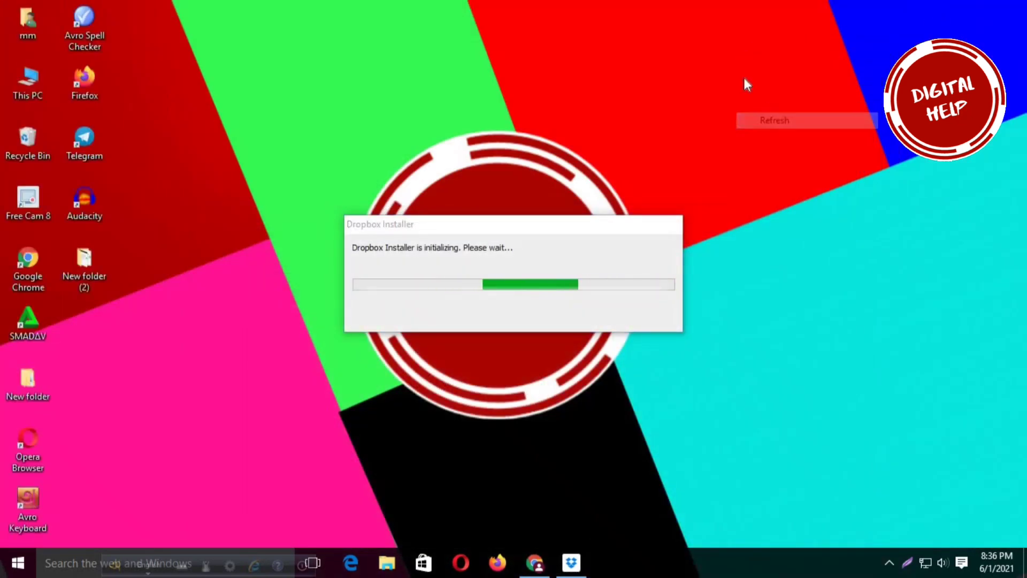
right_click(743, 77)
left_click(773, 122)
right_click(737, 79)
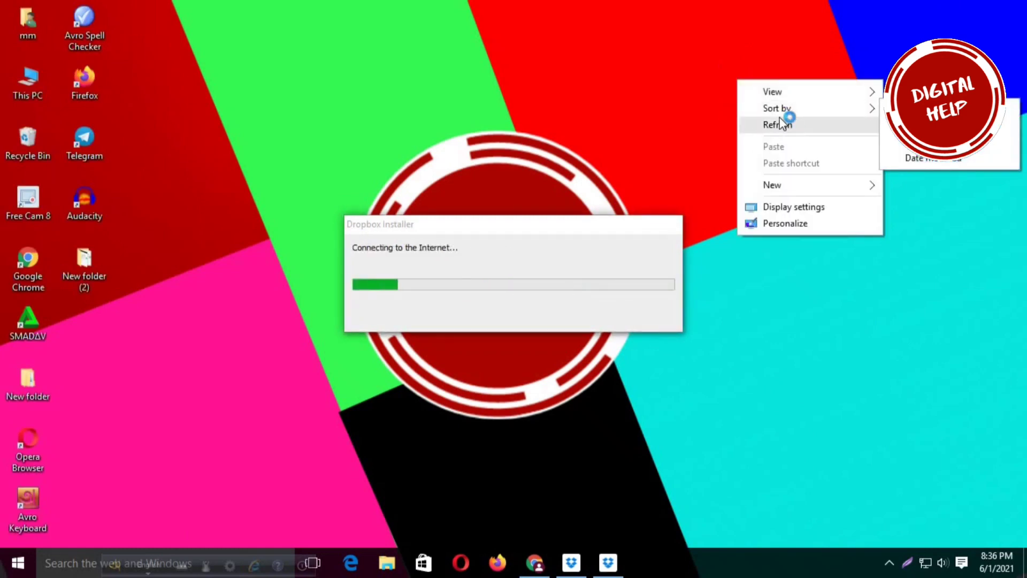
left_click(783, 123)
right_click(744, 67)
left_click(787, 111)
right_click(745, 72)
left_click(800, 116)
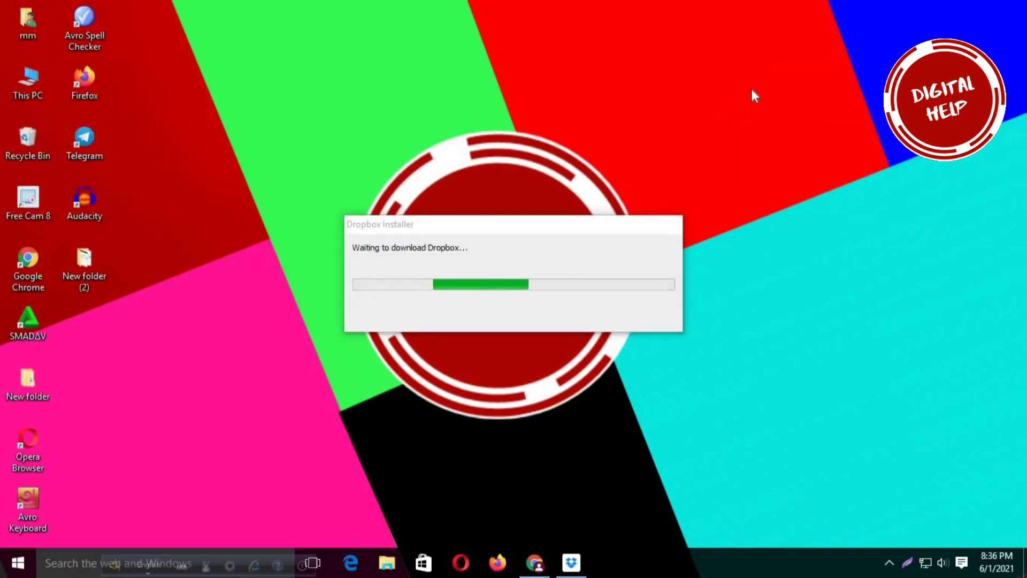
right_click(749, 85)
left_click(775, 128)
right_click(748, 75)
left_click(770, 121)
right_click(751, 86)
left_click(775, 133)
right_click(762, 103)
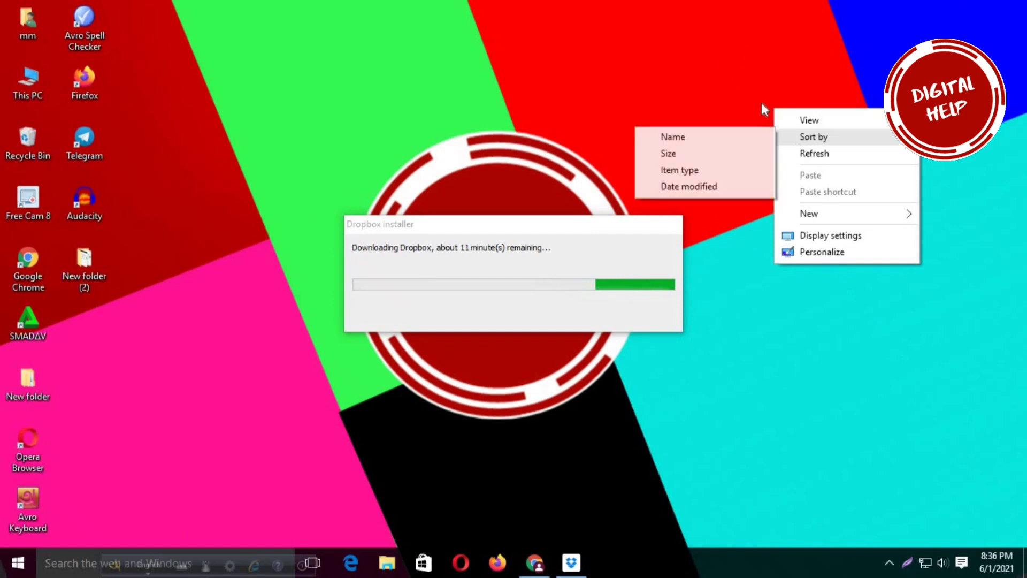
left_click(802, 149)
right_click(745, 89)
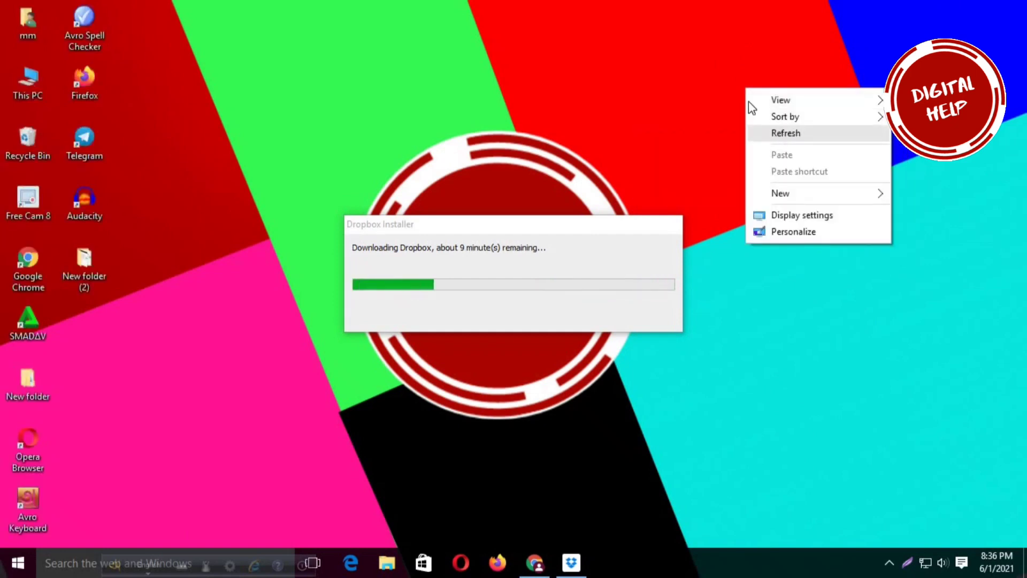
left_click(775, 133)
right_click(739, 91)
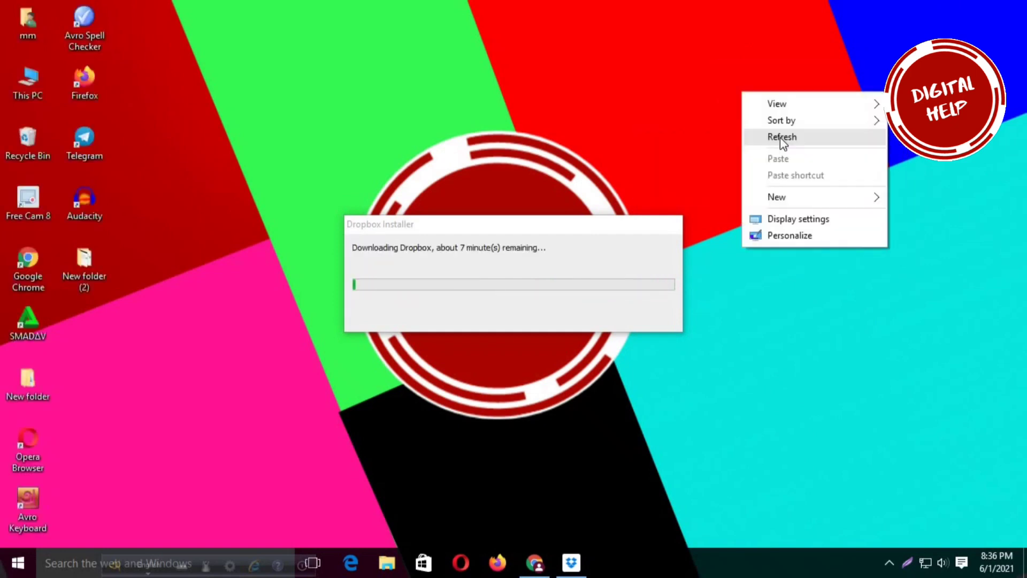
left_click(780, 137)
left_click(534, 563)
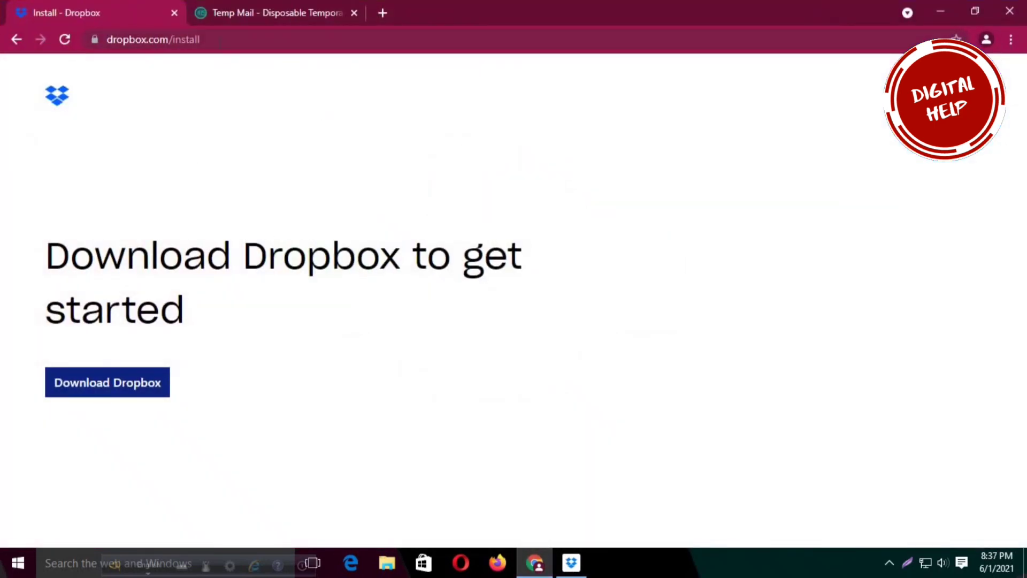
Step: Delete 'install' from the Dropbox URL and load dropbox.com/home
left_click(191, 39)
left_click_drag(323, 35, 229, 40)
key("BackSpace")
key("Return")
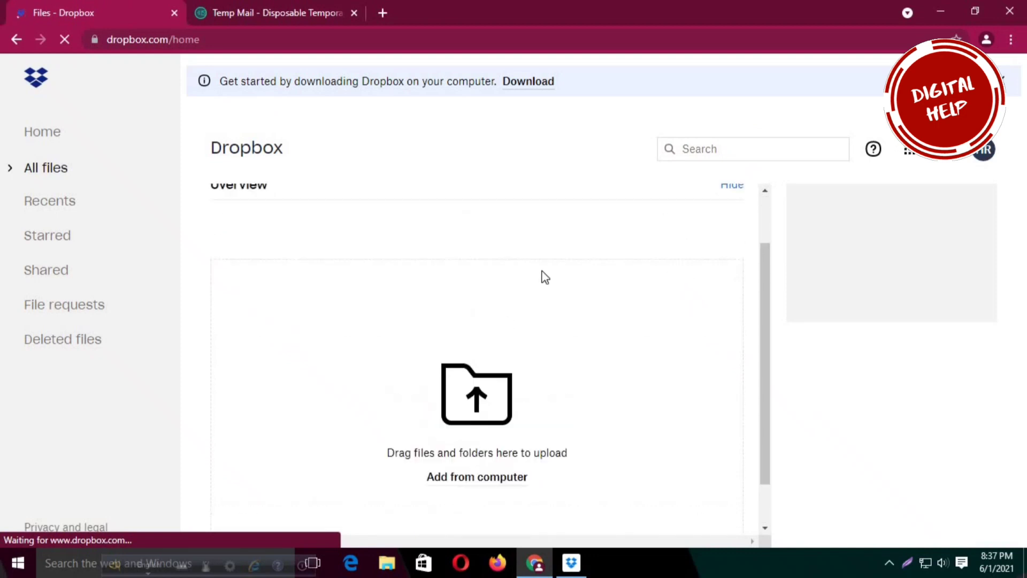
scroll(541, 271, "down", 3)
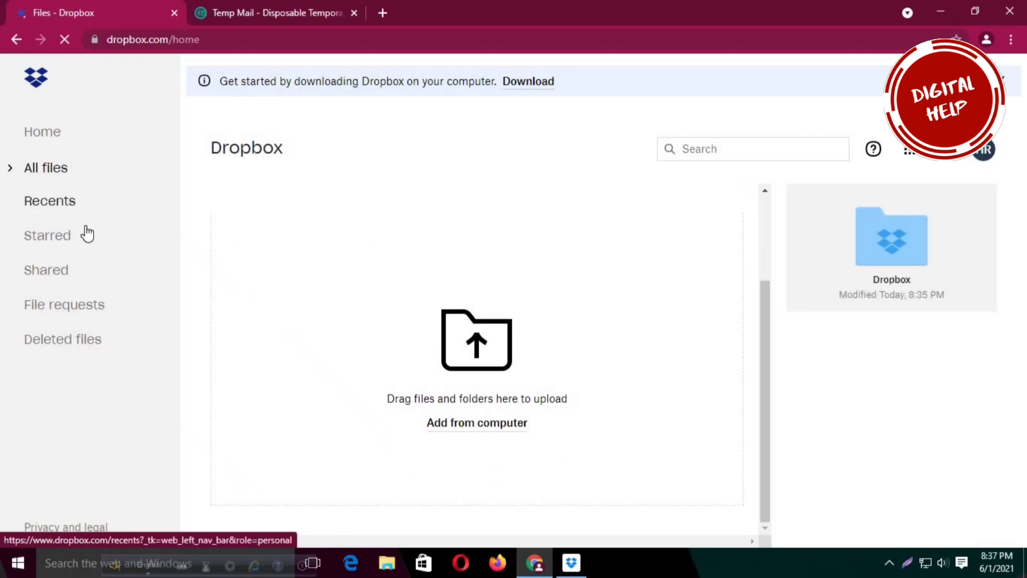
left_click(990, 149)
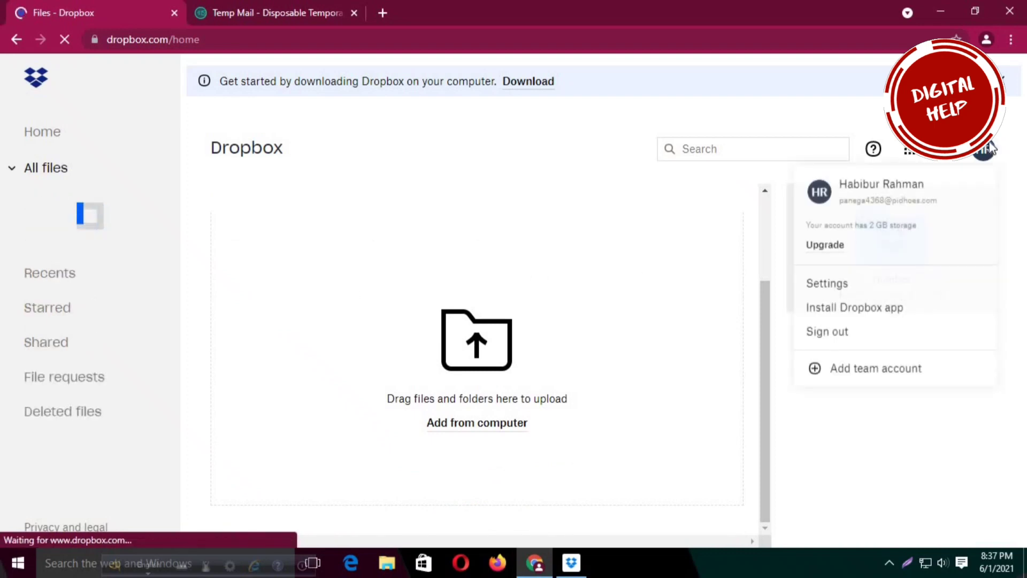
left_click_drag(900, 225, 814, 231)
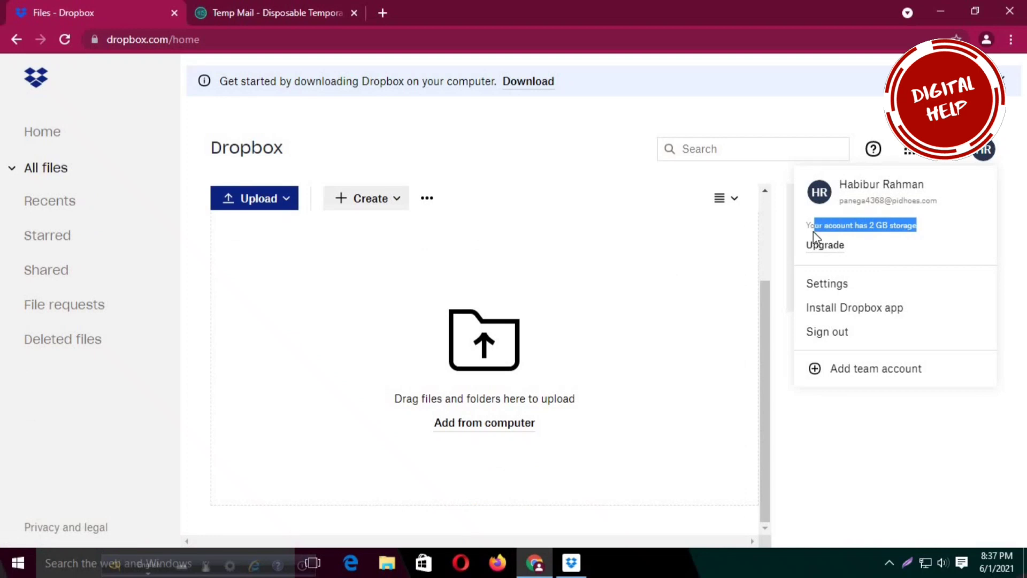
left_click_drag(811, 235, 804, 228)
left_click(665, 273)
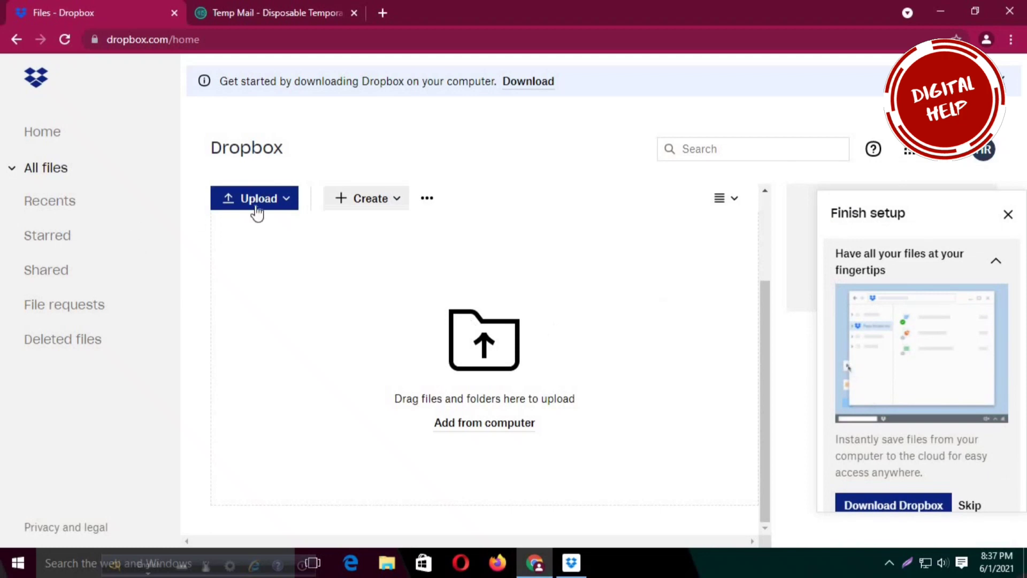
left_click(289, 201)
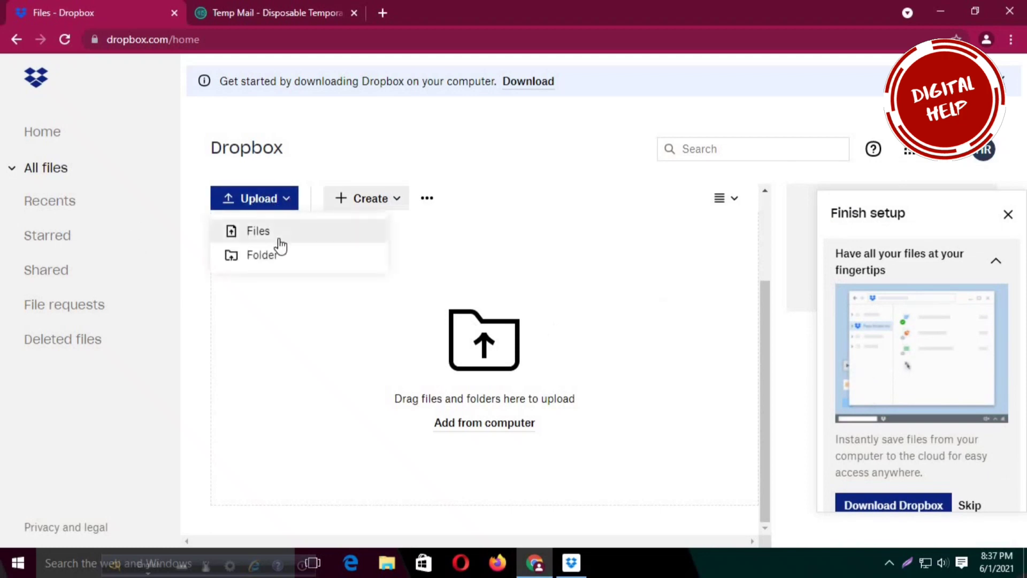
left_click(243, 316)
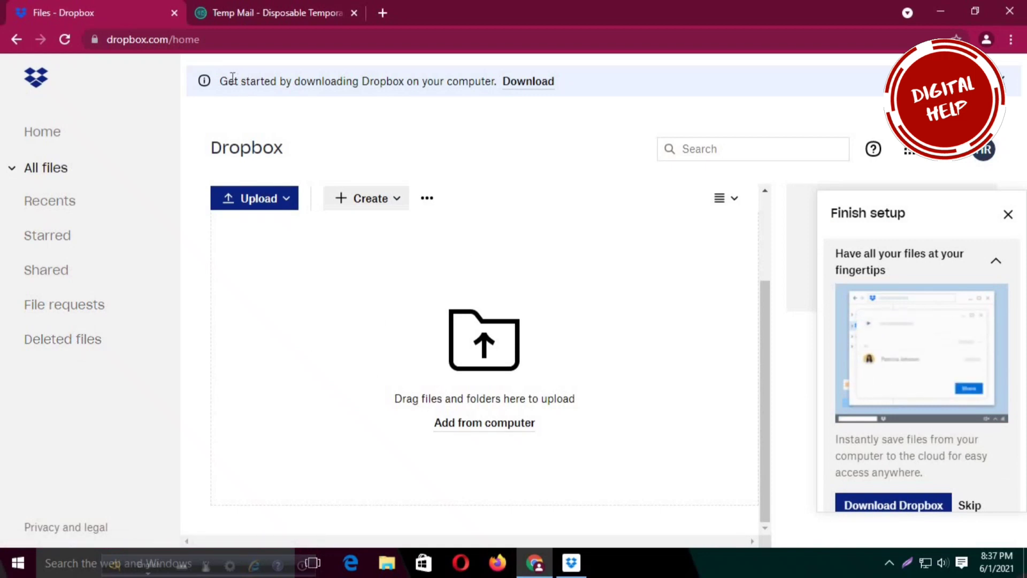
left_click_drag(232, 80, 537, 83)
left_click(540, 198)
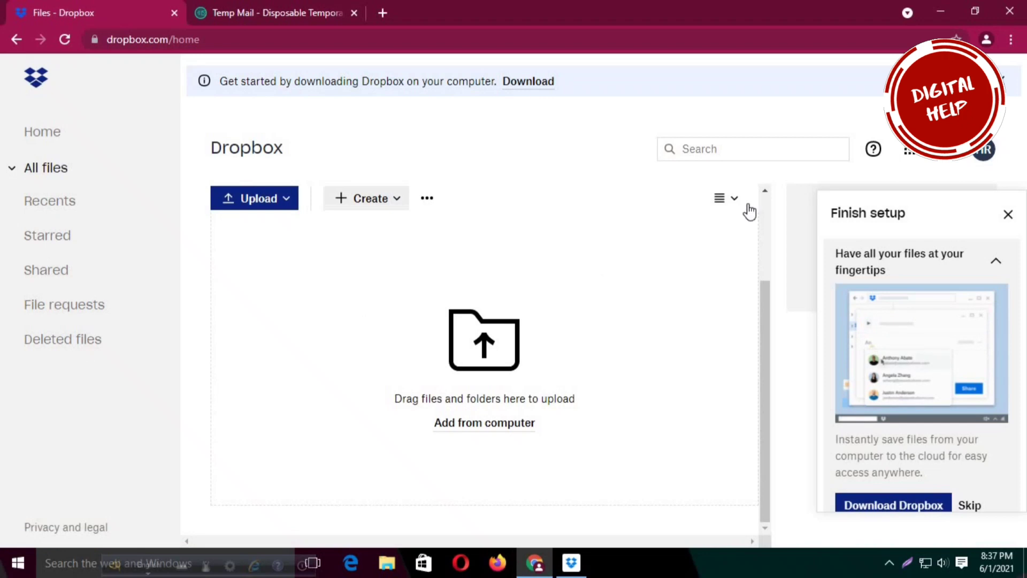